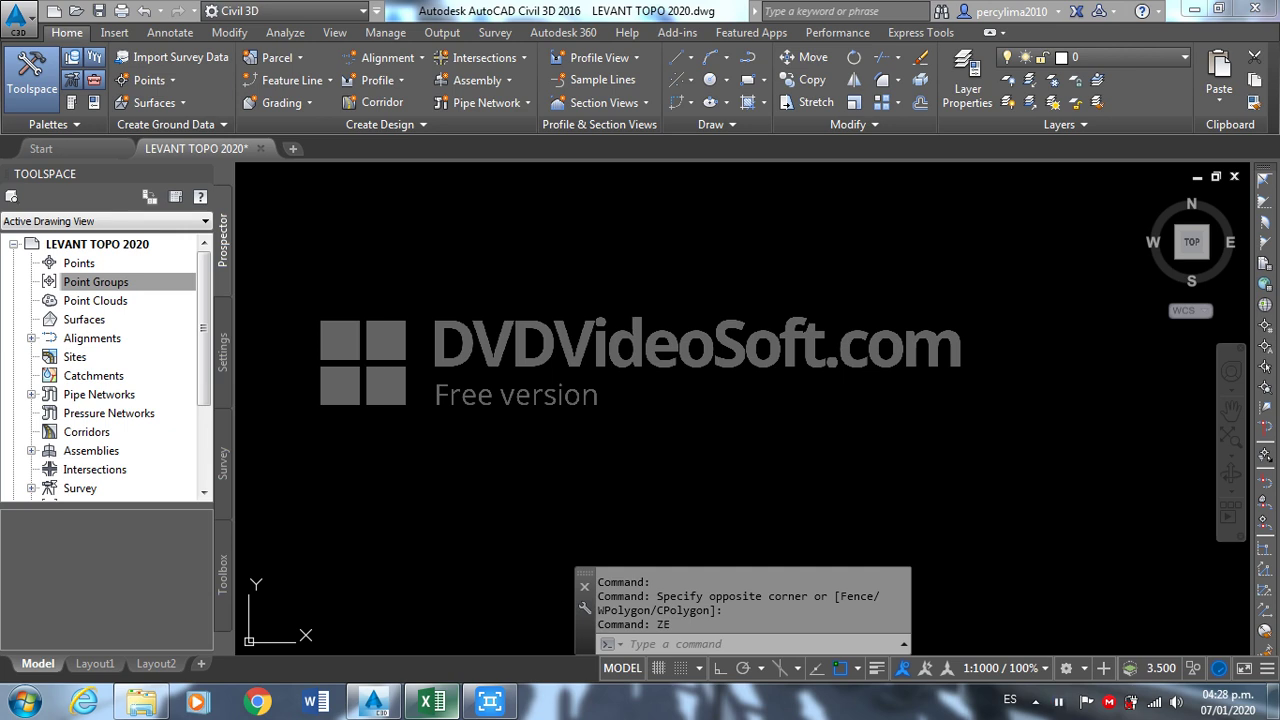
- Select the LEVANT TOPO 2020 drawing in Prospector and show its Settings tree with Point Styles
{"action": "left_click", "coordinate": [306, 271]}
{"action": "left_click", "coordinate": [368, 290]}
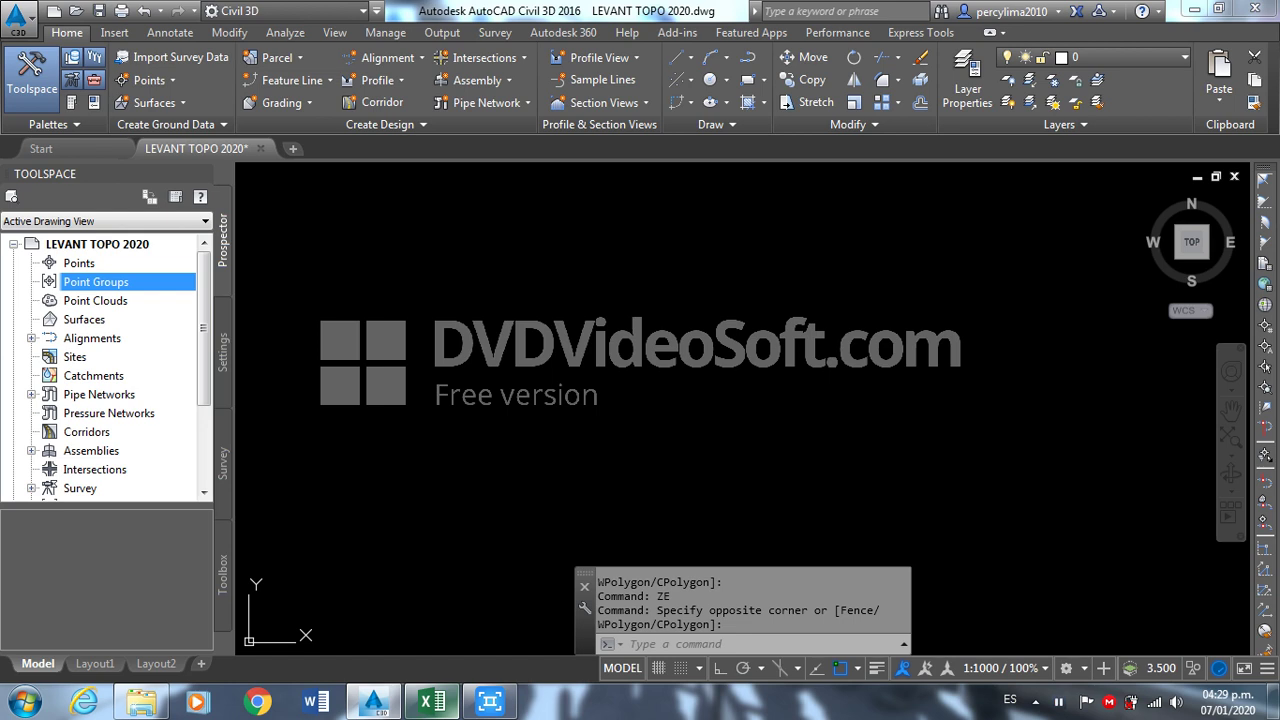
{"action": "left_click", "coordinate": [97, 244]}
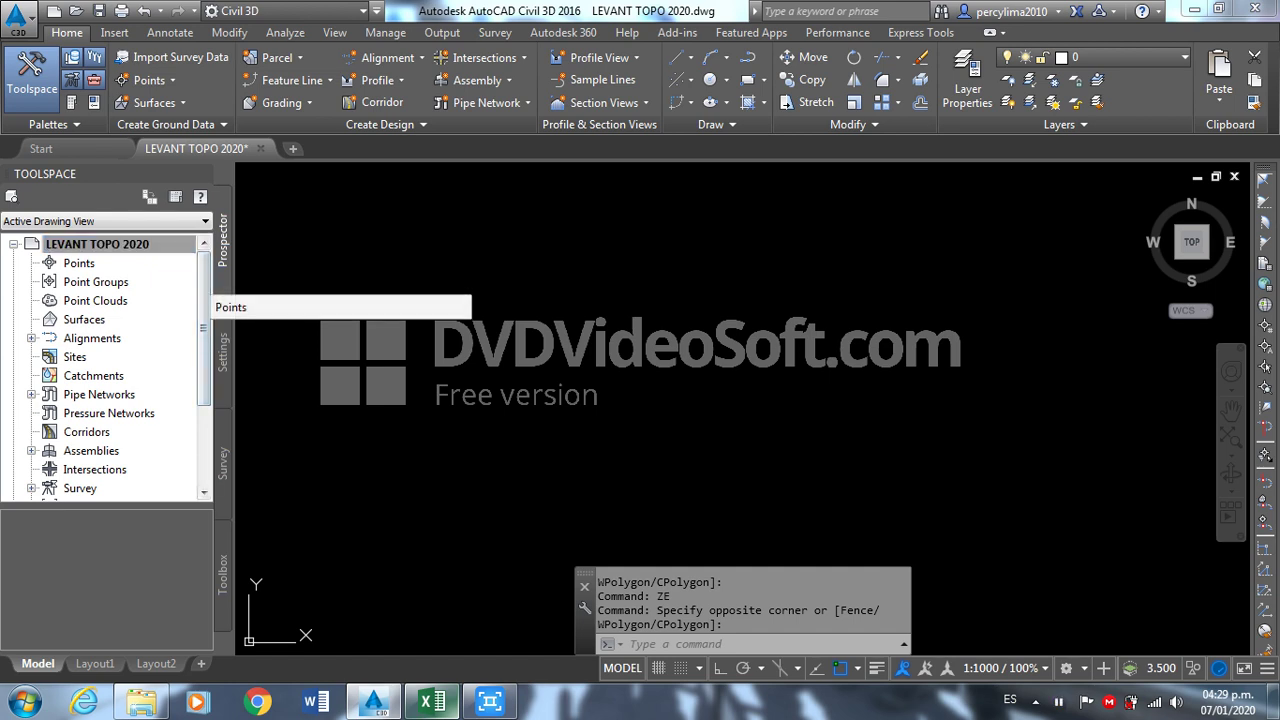
{"action": "left_click", "coordinate": [222, 350]}
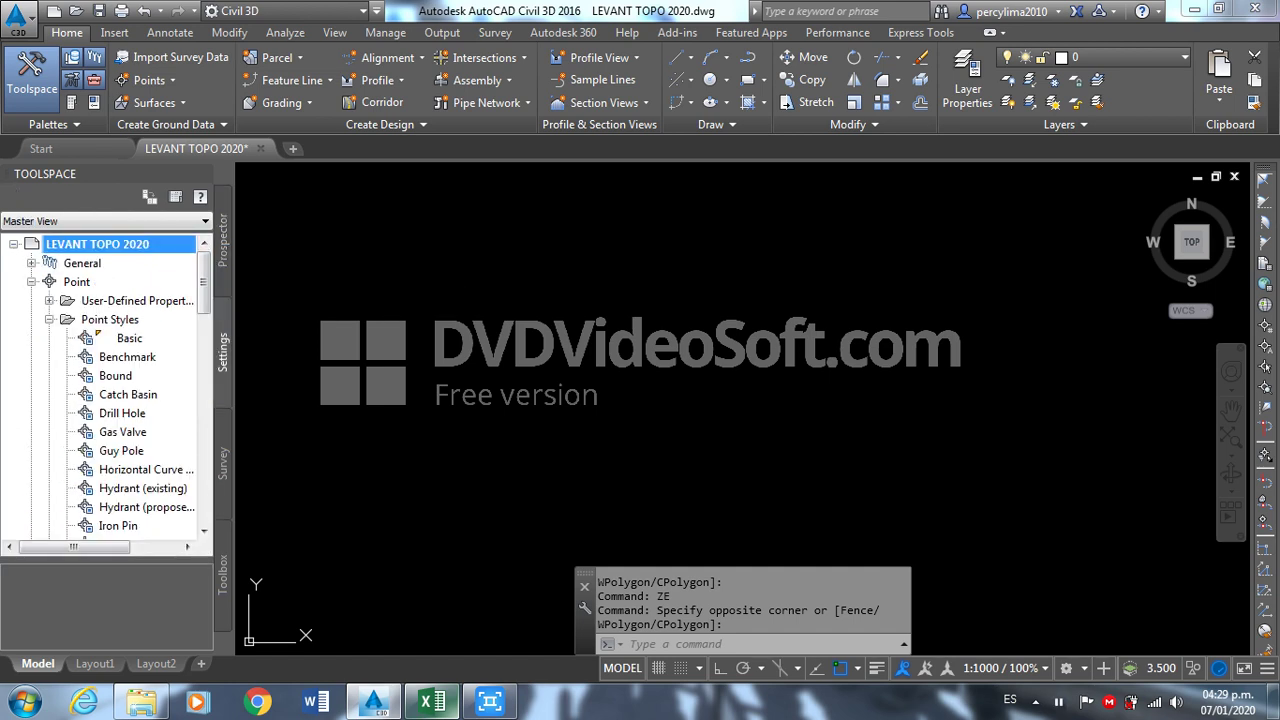
- Assign coordinate system UTM84-19S (WGS84, Zone 19 South) to LEVANT TOPO 2020 in Drawing Settings
{"action": "left_click", "coordinate": [222, 240]}
{"action": "left_click", "coordinate": [222, 350]}
{"action": "right_click", "coordinate": [96, 244]}
{"action": "left_click", "coordinate": [170, 253]}
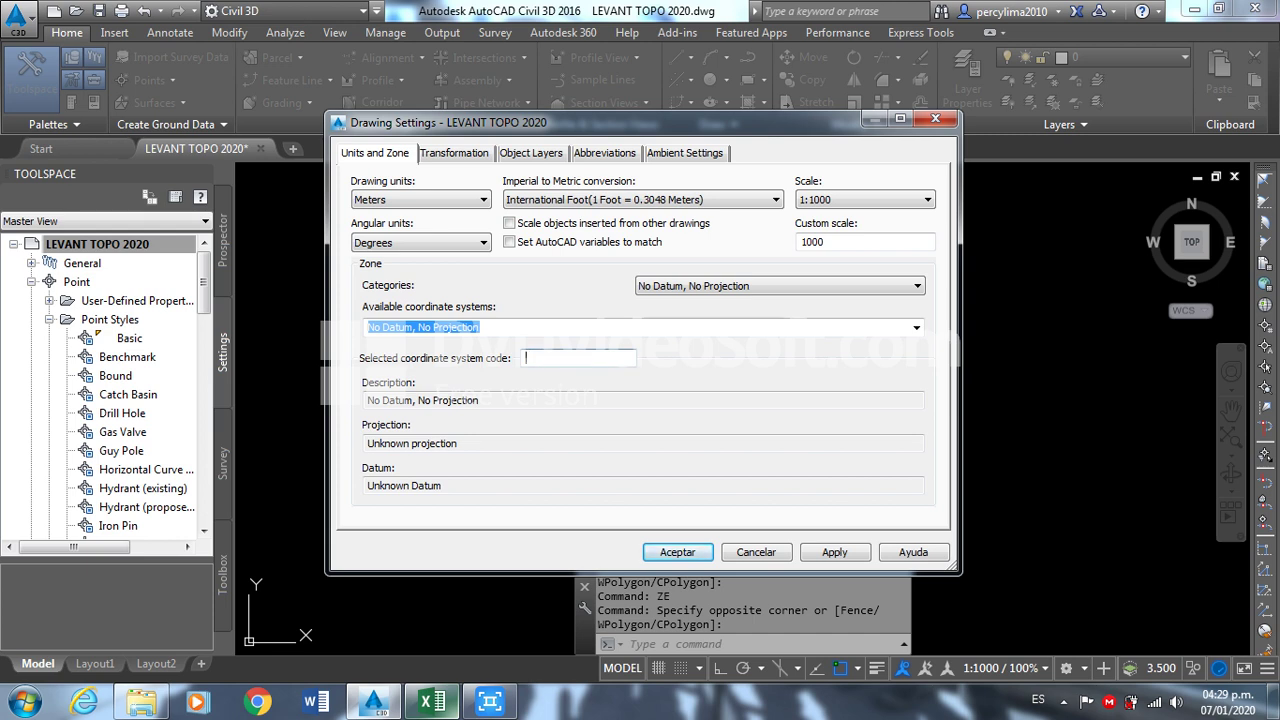
{"action": "left_click", "coordinate": [577, 358]}
{"action": "type", "text": "UTM84-1"}
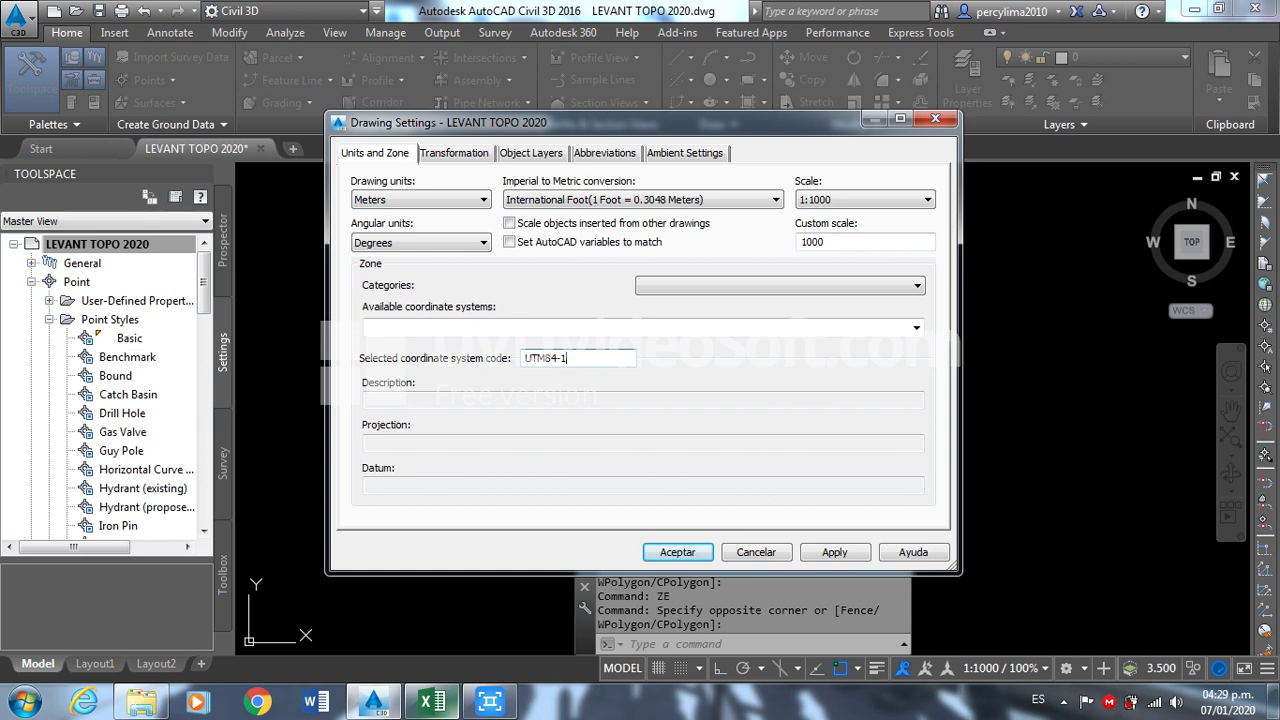
{"action": "type", "text": "9S"}
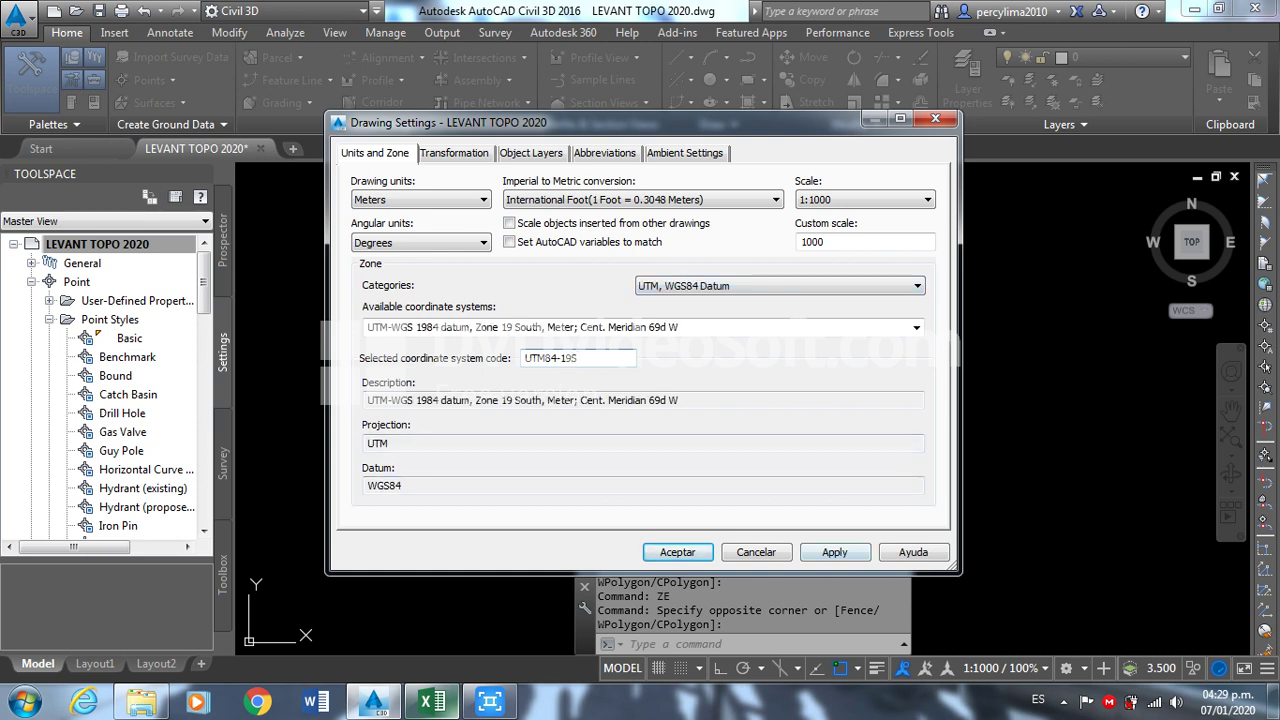
{"action": "left_click", "coordinate": [834, 552]}
{"action": "left_click", "coordinate": [677, 552]}
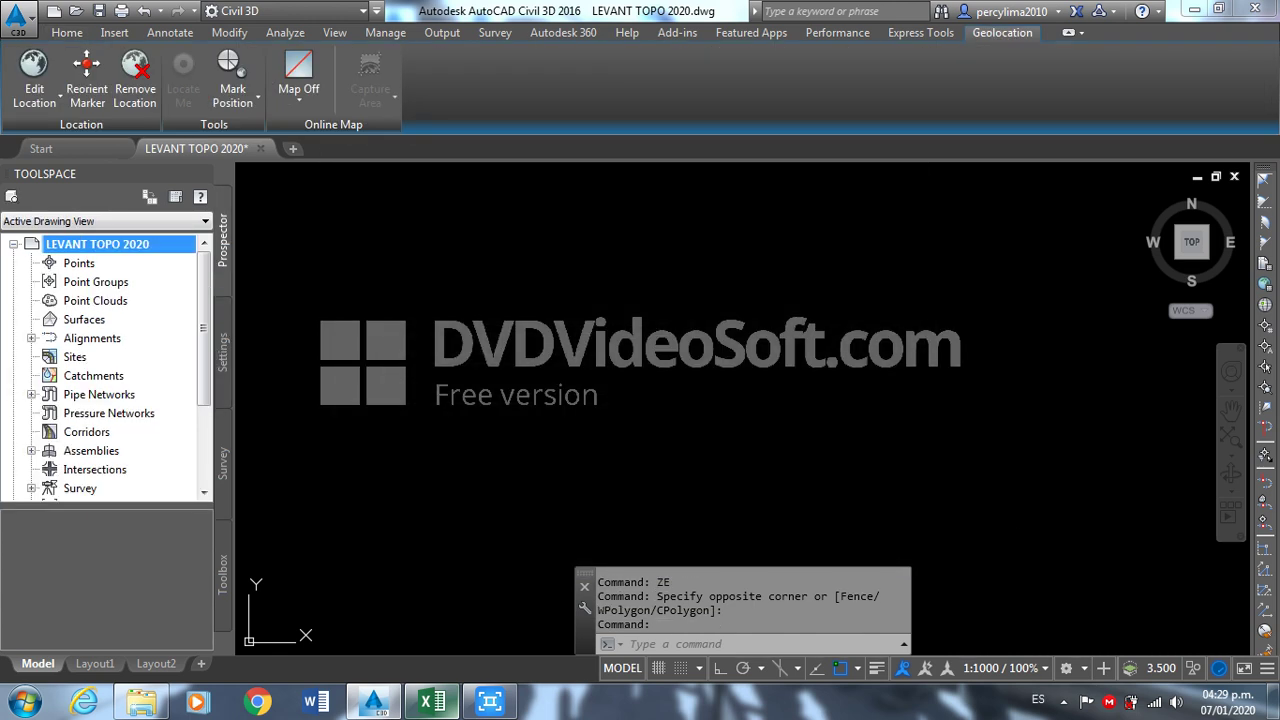
- Load D:\EXAMEN\TROCHA.csv into the Import Points dialog from the Points Create tools
{"action": "left_click", "coordinate": [79, 263]}
{"action": "right_click", "coordinate": [115, 263]}
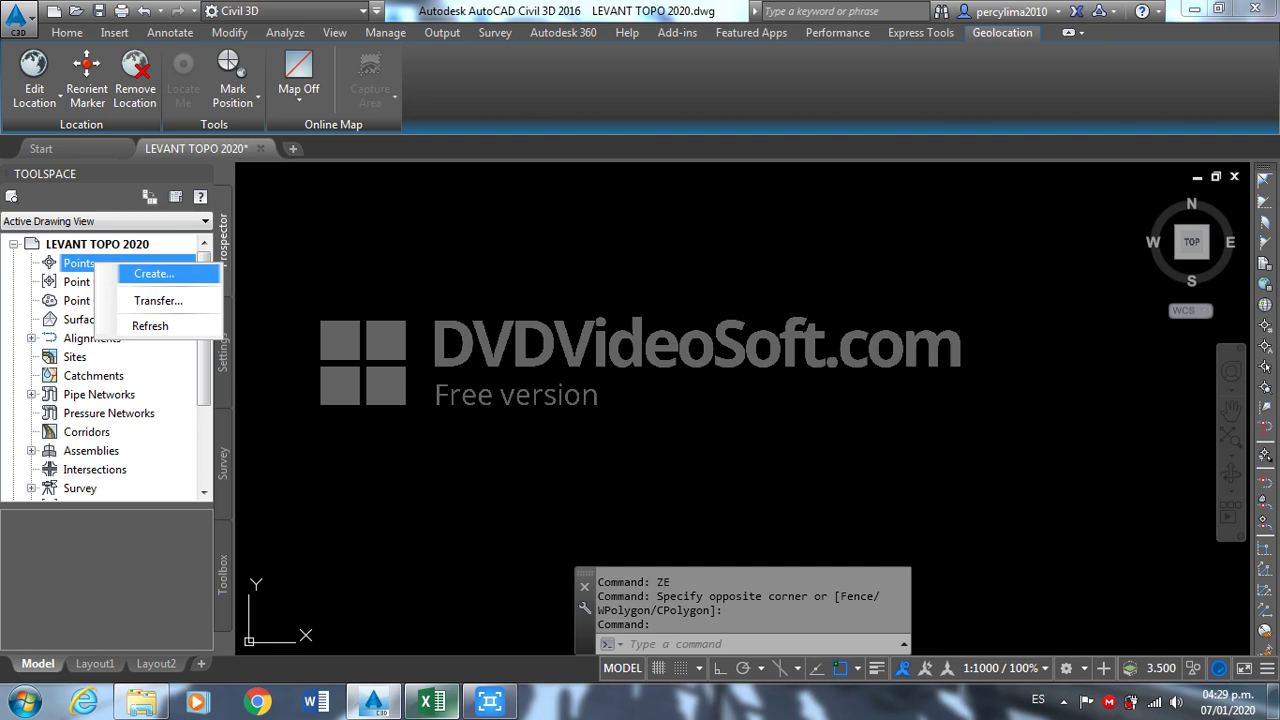
{"action": "left_click", "coordinate": [142, 273]}
{"action": "left_click", "coordinate": [281, 38]}
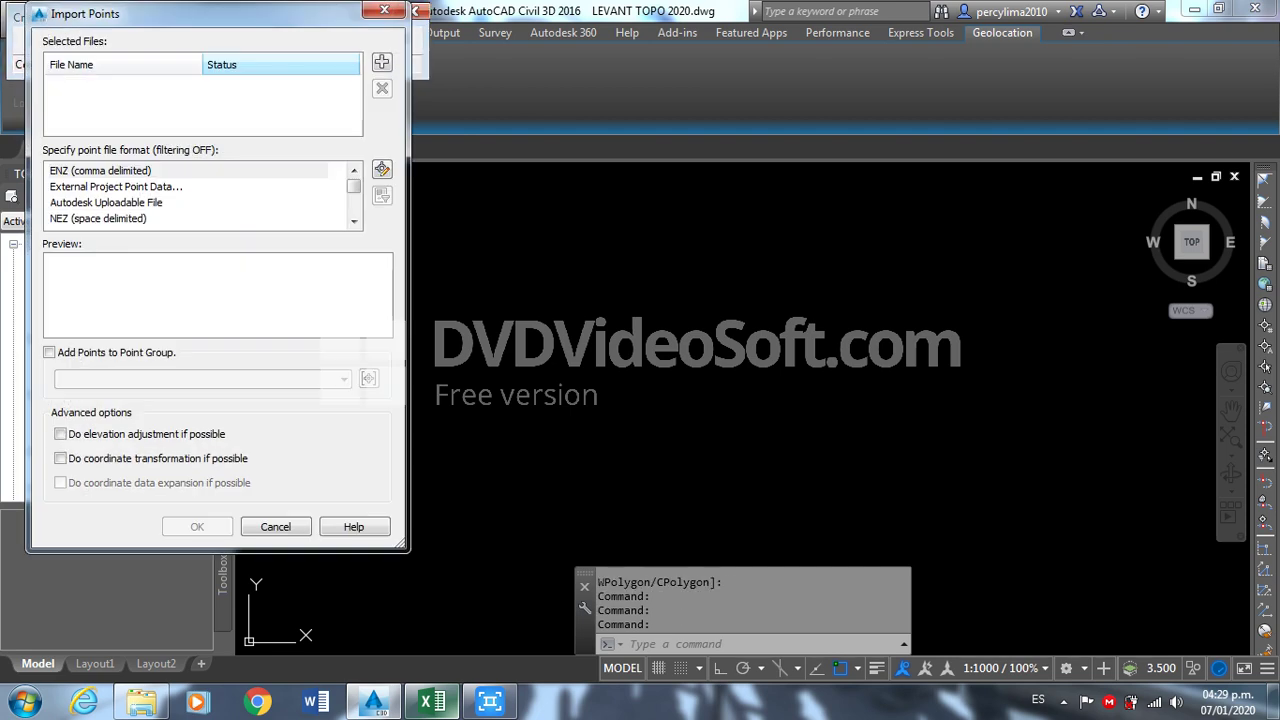
{"action": "left_click", "coordinate": [381, 62]}
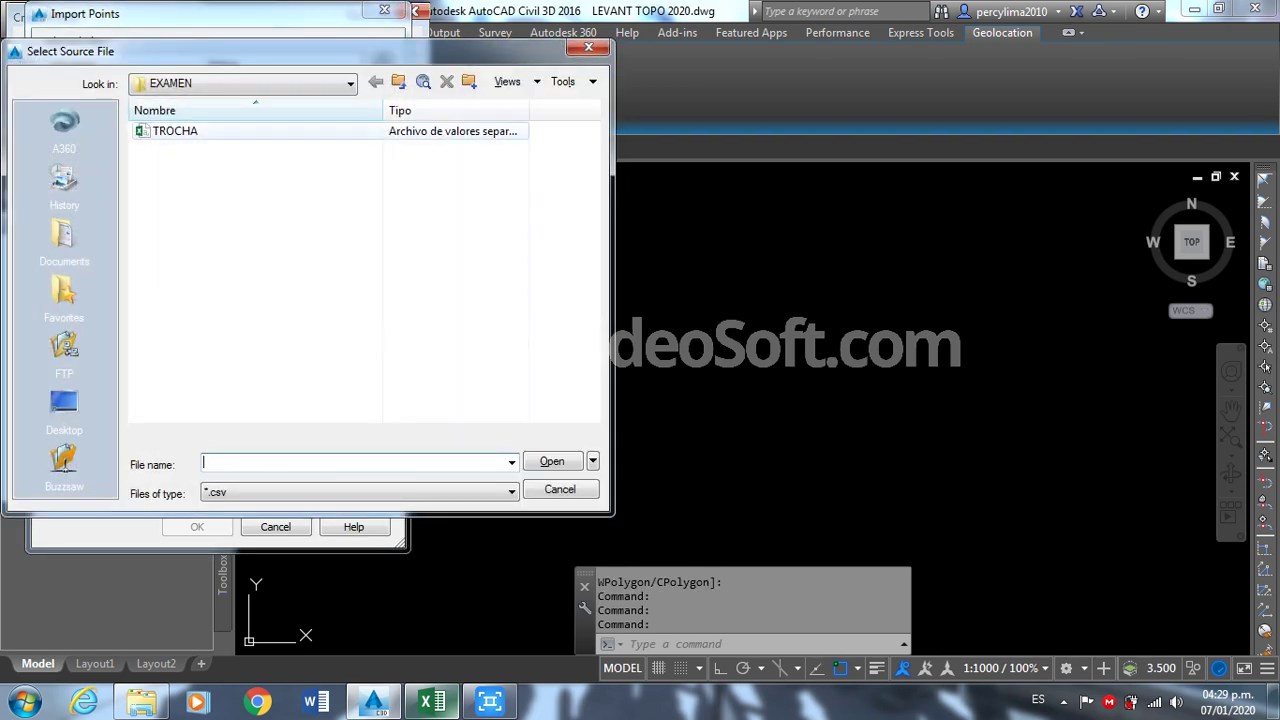
{"action": "left_click", "coordinate": [175, 131]}
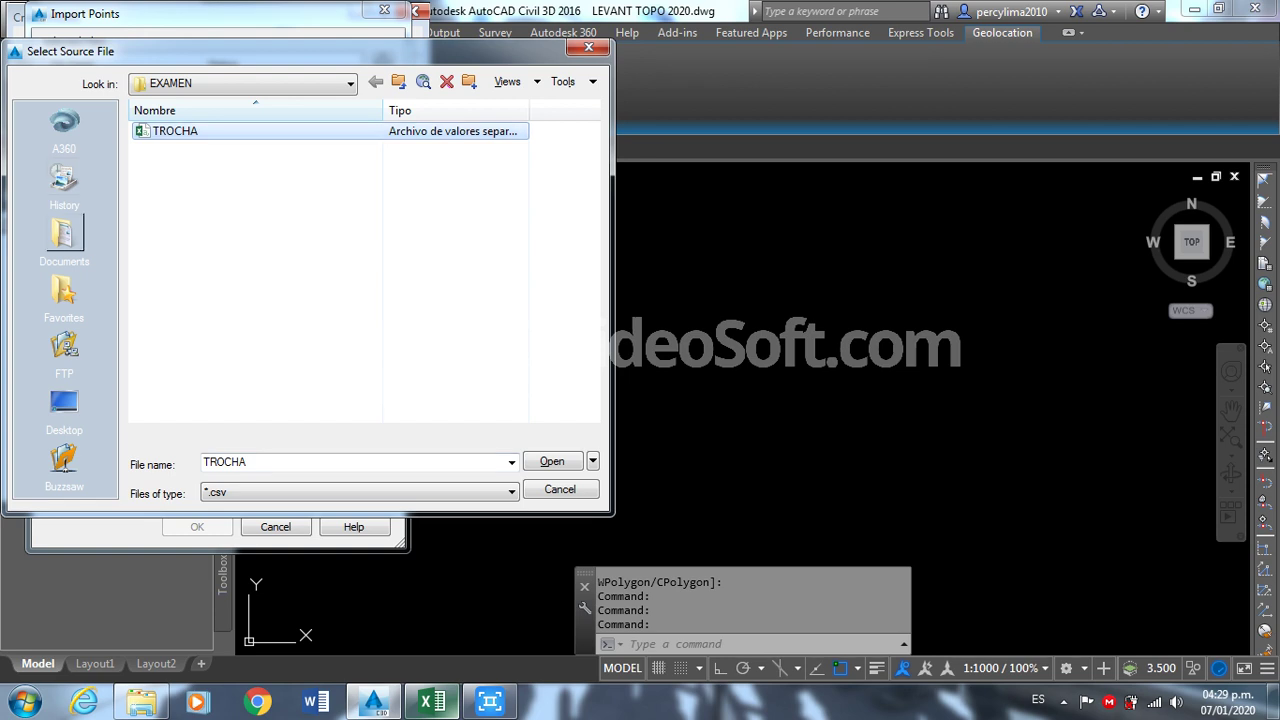
{"action": "key", "text": "Return"}
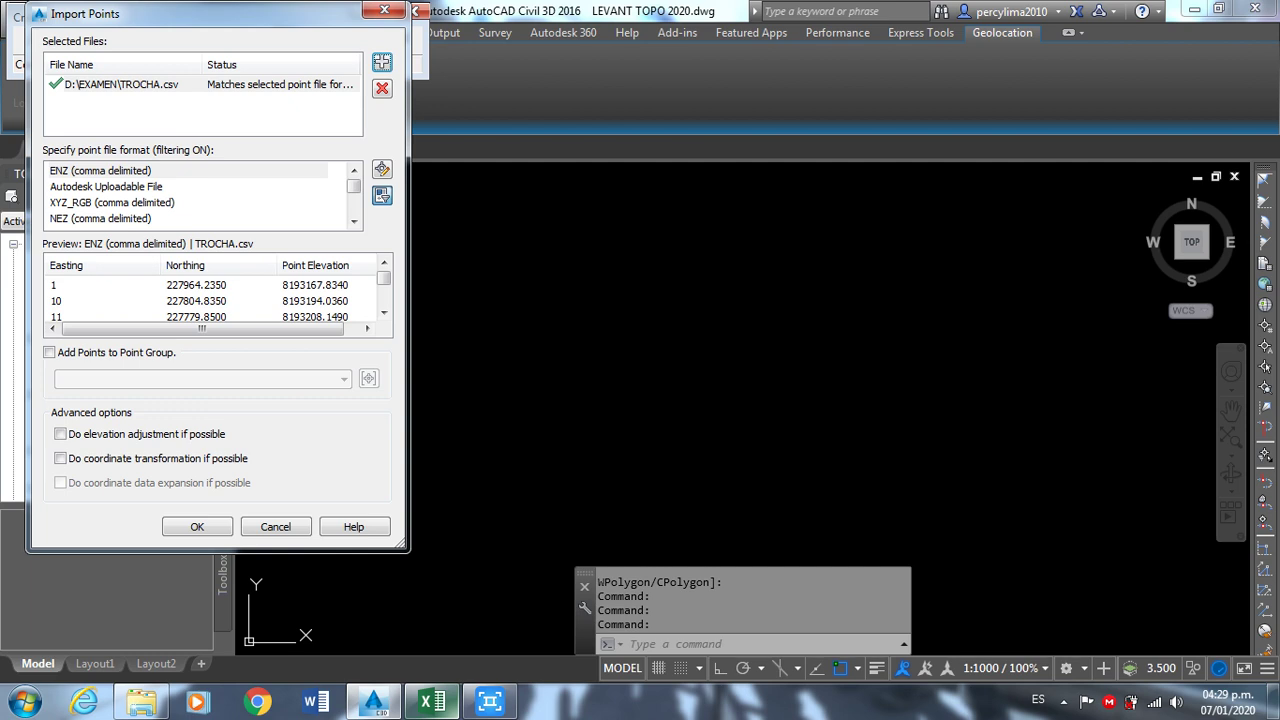
- Set the import file format to PENZD (comma delimited) for TROCHA.csv
{"action": "left_click", "coordinate": [353, 220]}
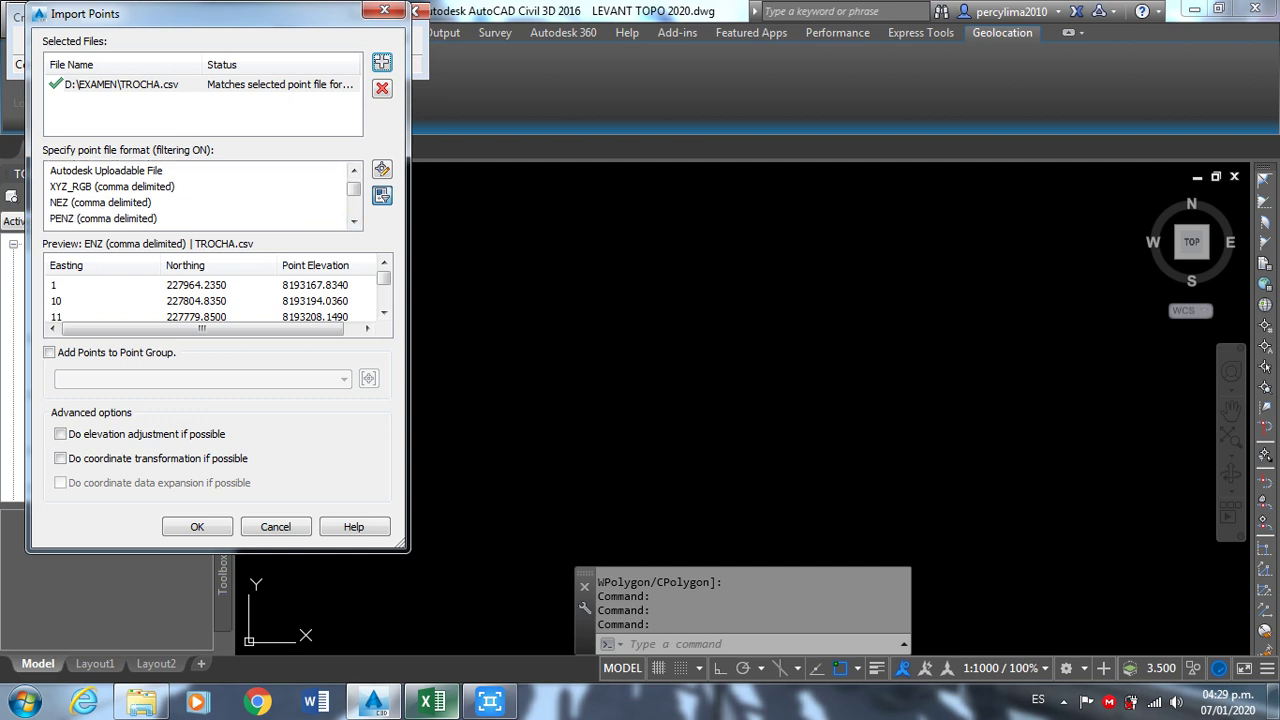
{"action": "left_click", "coordinate": [353, 220]}
{"action": "left_click", "coordinate": [353, 220]}
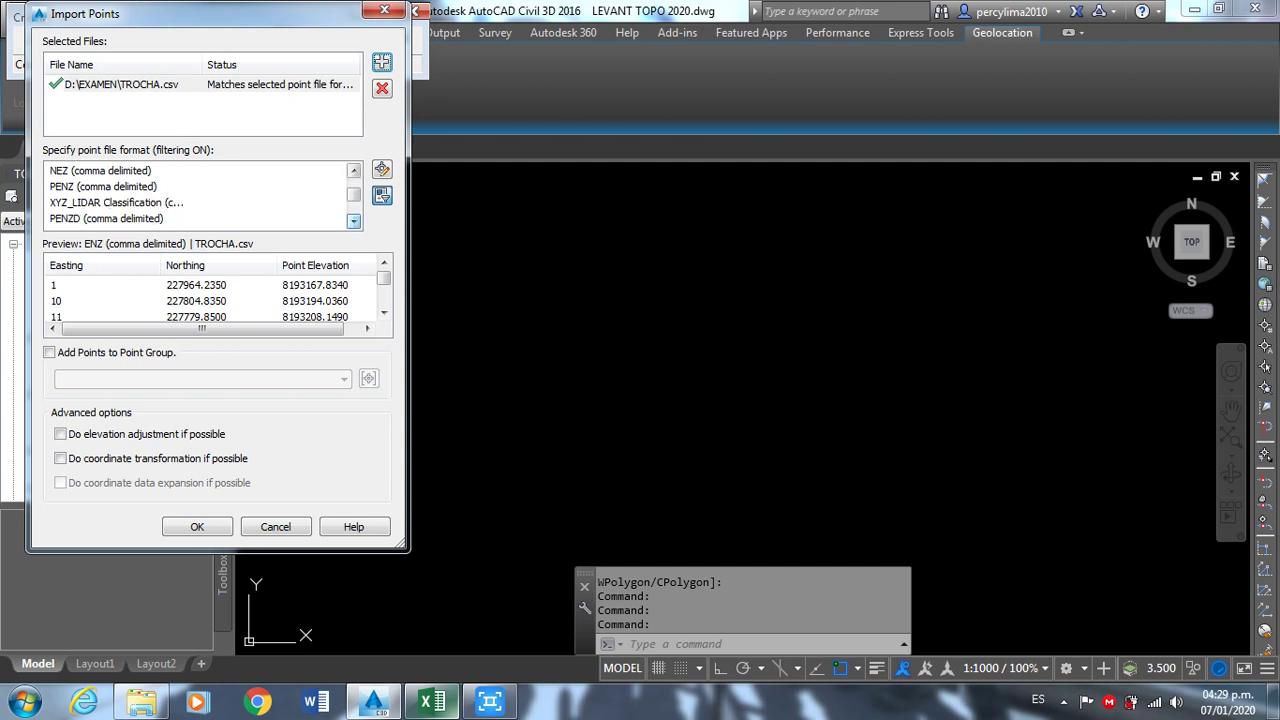
{"action": "left_click", "coordinate": [353, 220]}
{"action": "left_click", "coordinate": [106, 202]}
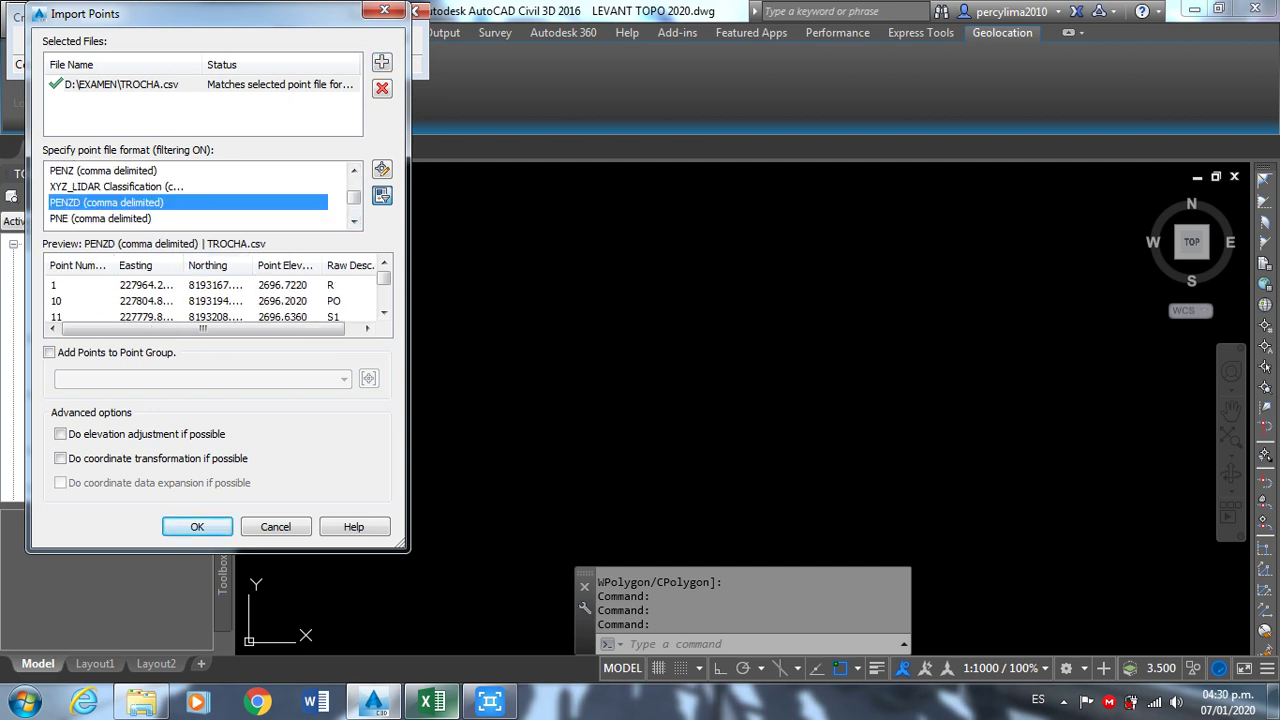
{"action": "left_click", "coordinate": [353, 220]}
{"action": "left_click", "coordinate": [353, 220]}
{"action": "left_click", "coordinate": [353, 220]}
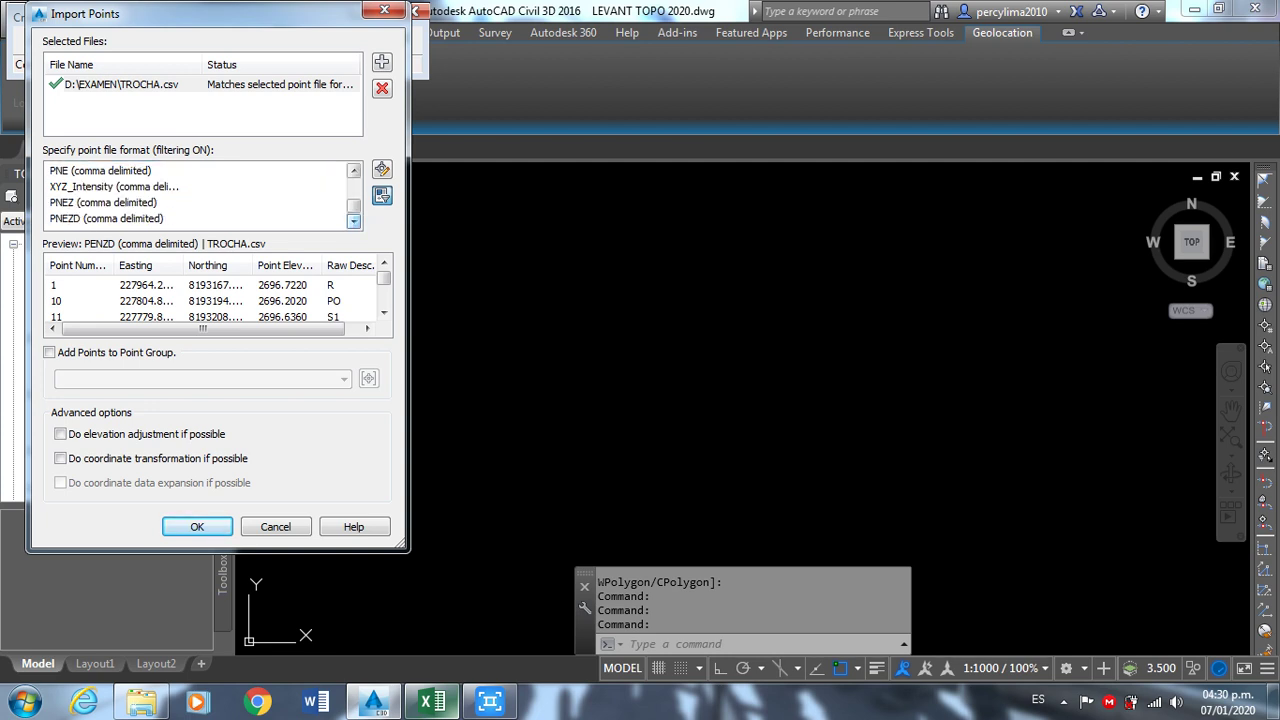
{"action": "left_click", "coordinate": [106, 218]}
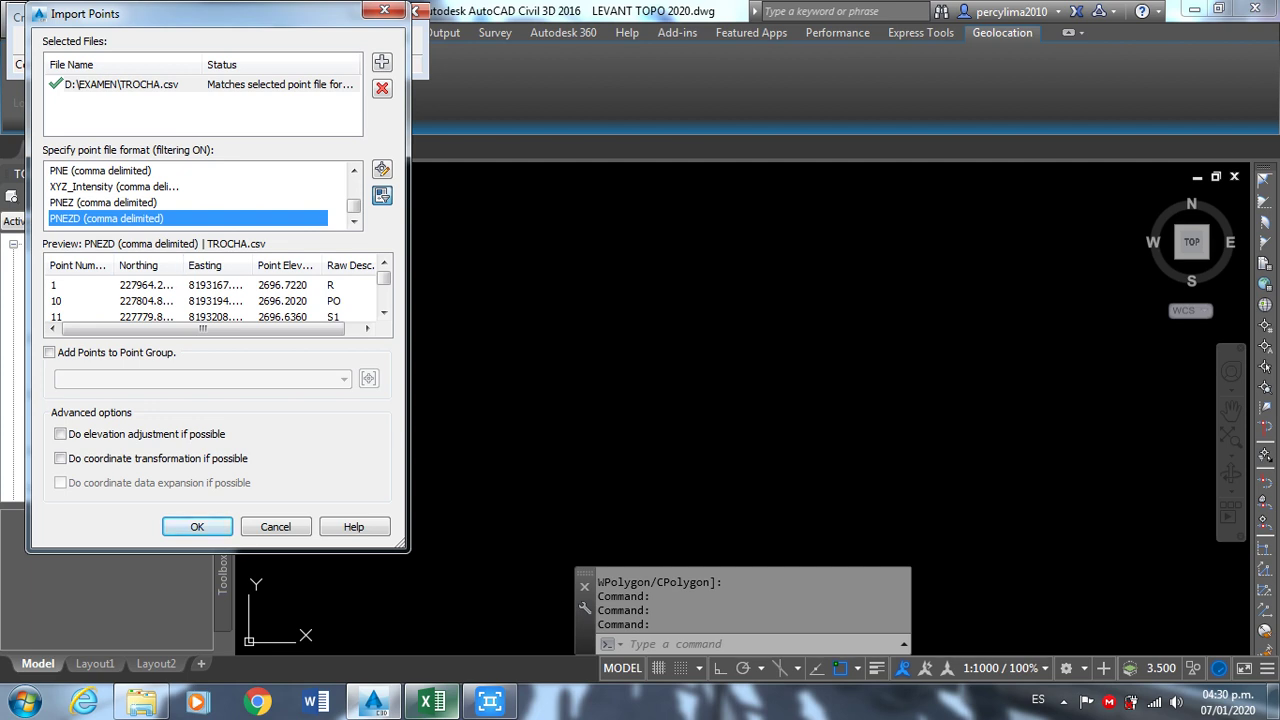
{"action": "left_click", "coordinate": [353, 170]}
{"action": "left_click", "coordinate": [353, 170]}
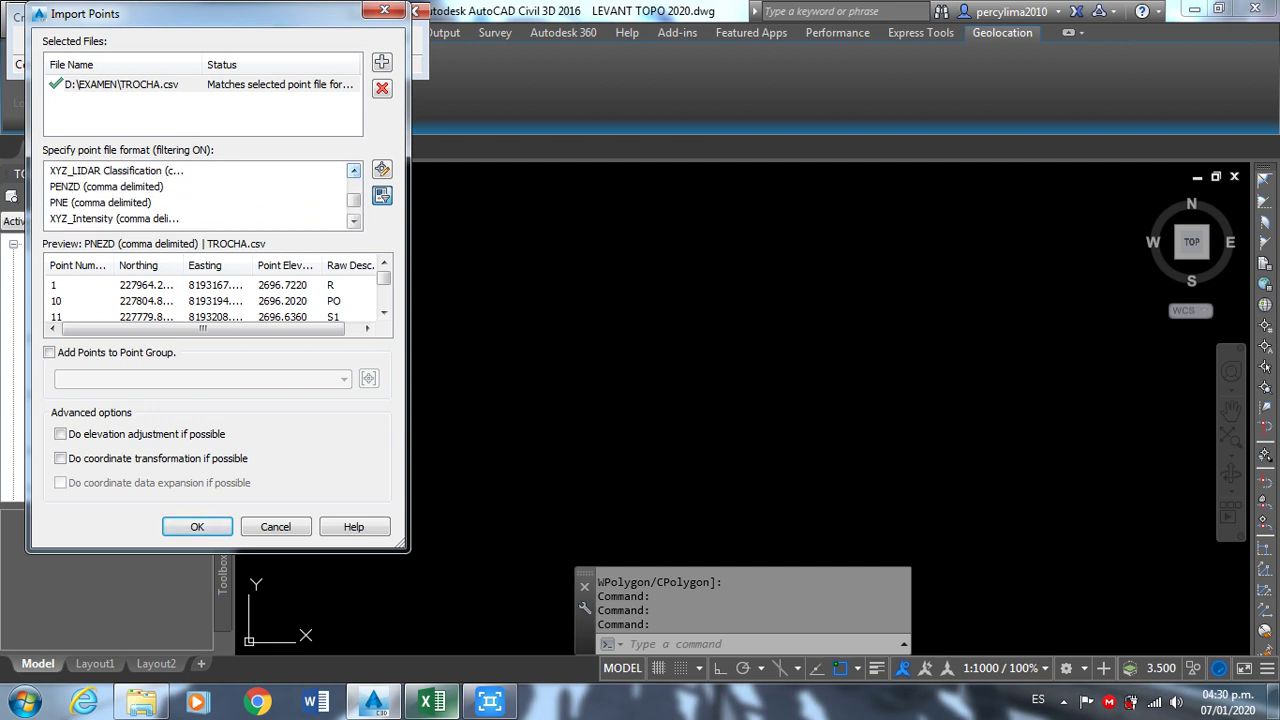
{"action": "left_click", "coordinate": [106, 186]}
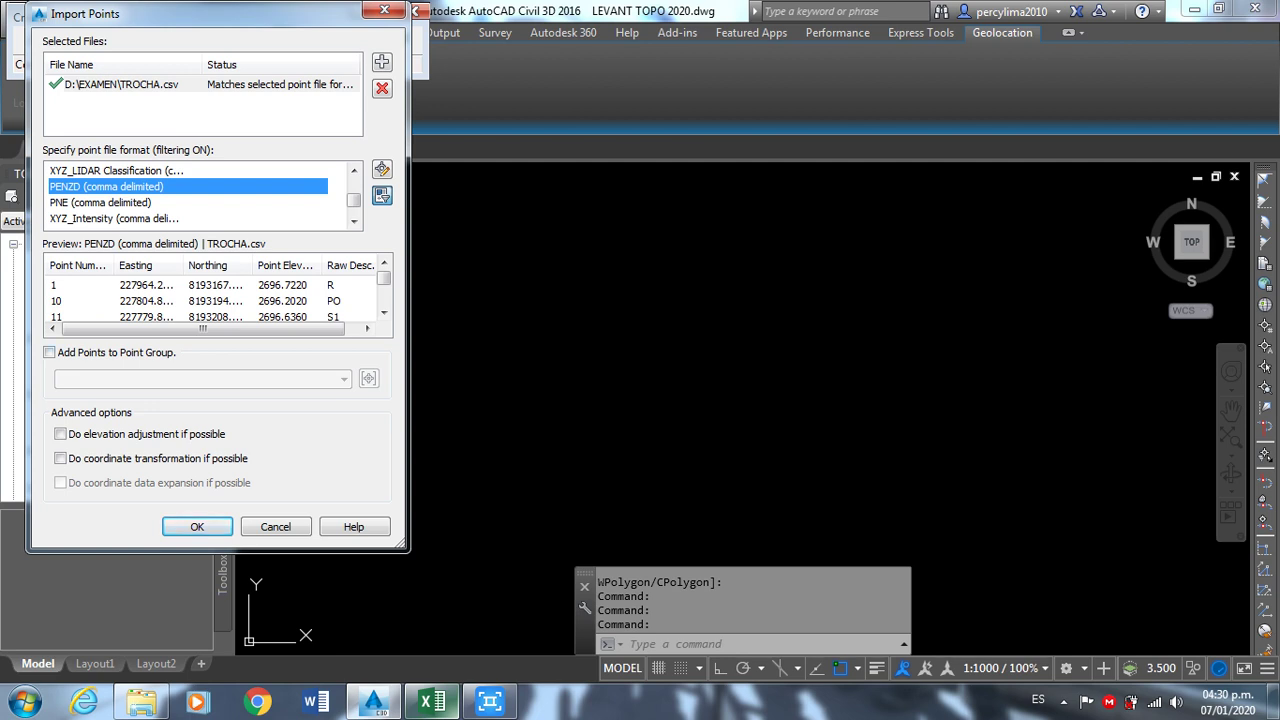
- Add the points to a new TERRENO NATURAL point group and run the import
{"action": "left_click", "coordinate": [49, 352]}
{"action": "left_click", "coordinate": [369, 378]}
{"action": "type", "text": "TERRENO NATURAL"}
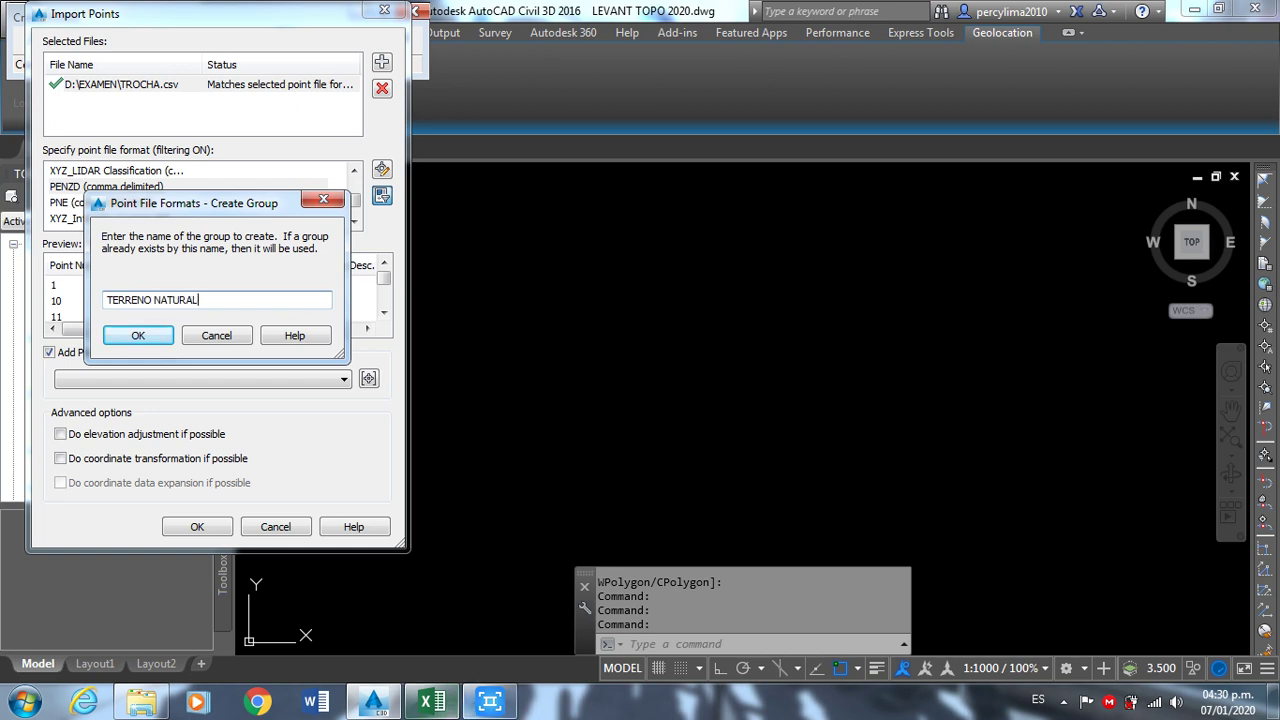
{"action": "key", "text": "Return"}
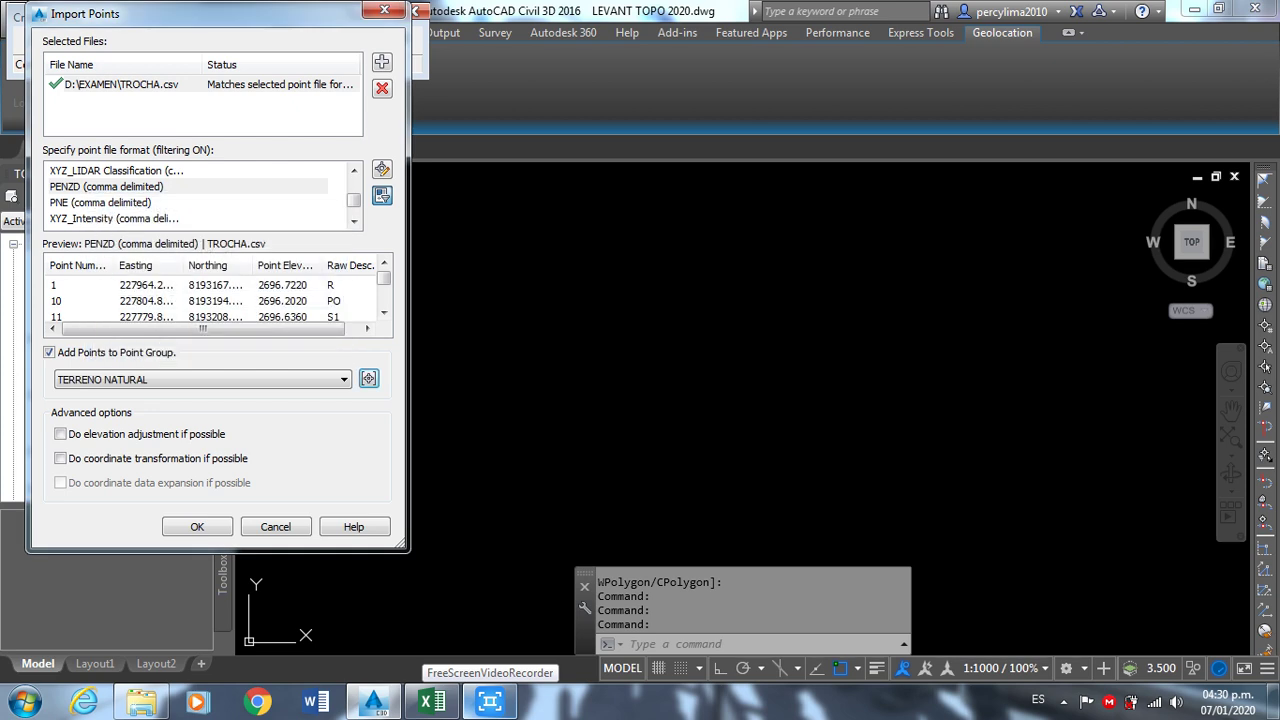
{"action": "key", "text": "Return"}
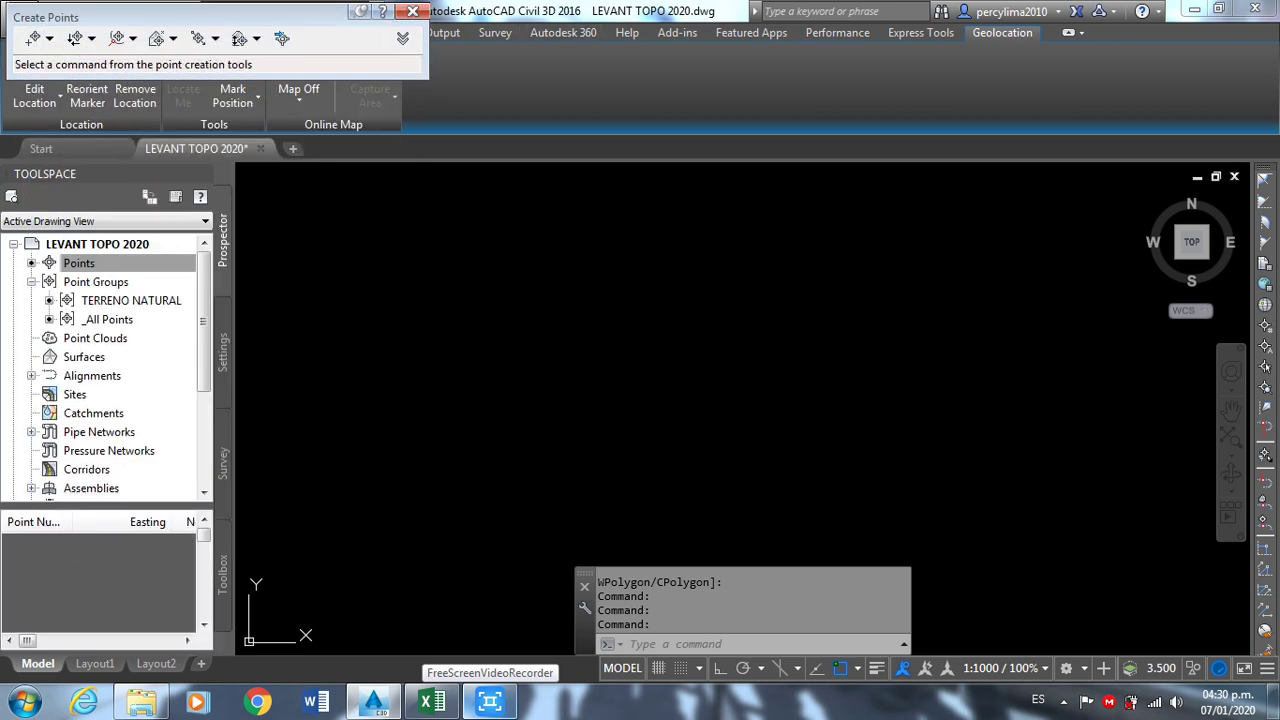
- Zoom to show all the imported survey points
{"action": "left_click", "coordinate": [440, 445]}
{"action": "type", "text": "ZE"}
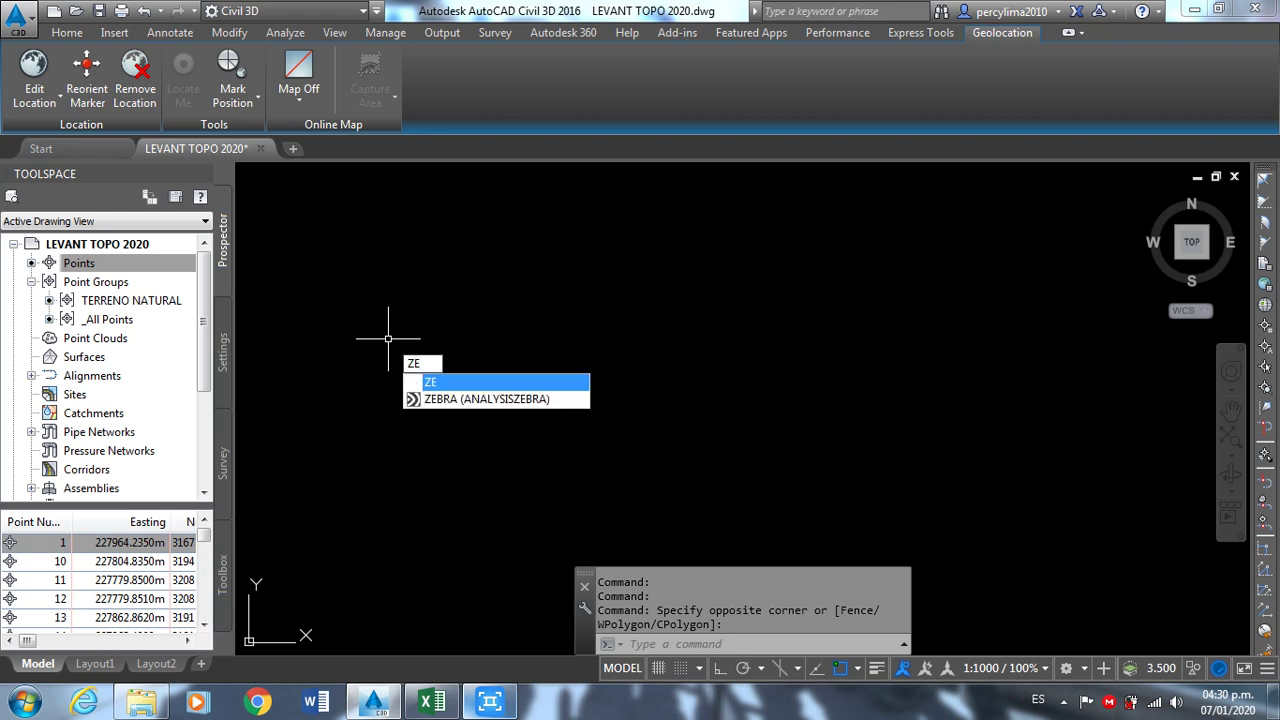
{"action": "key", "text": "Return"}
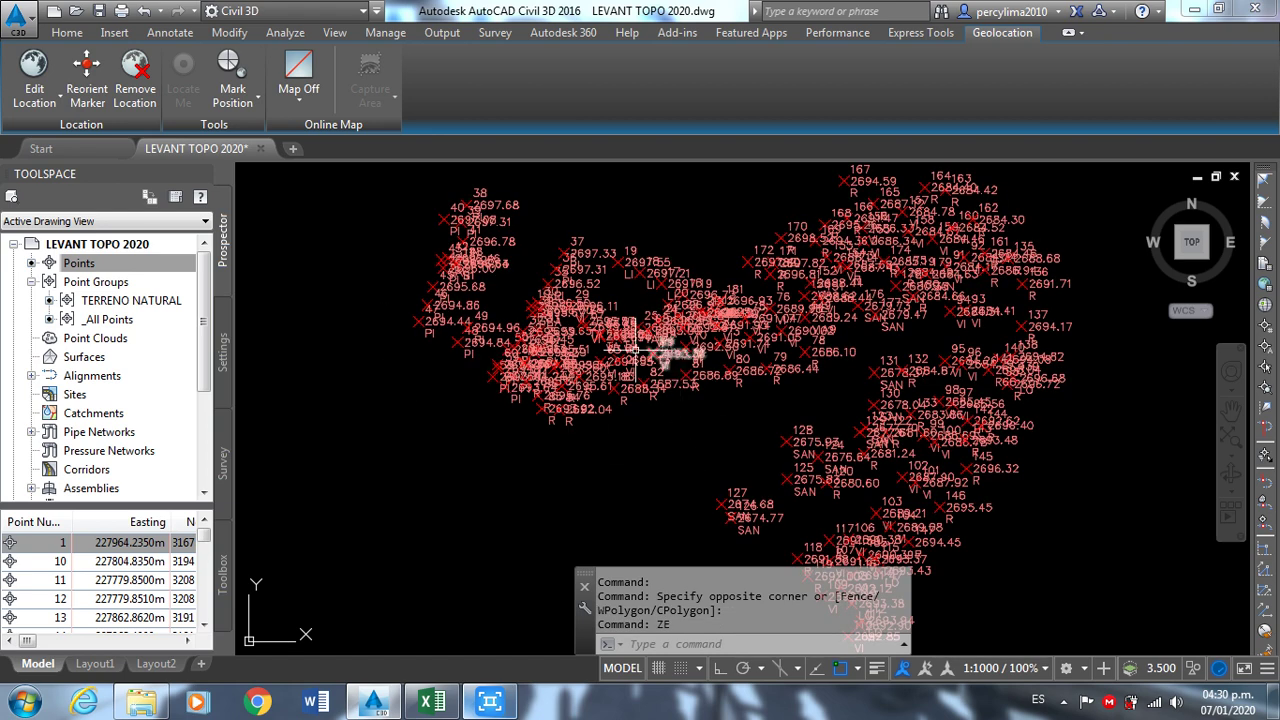
{"action": "scroll", "coordinate": [567, 355], "scroll_direction": "down", "scroll_amount": 2}
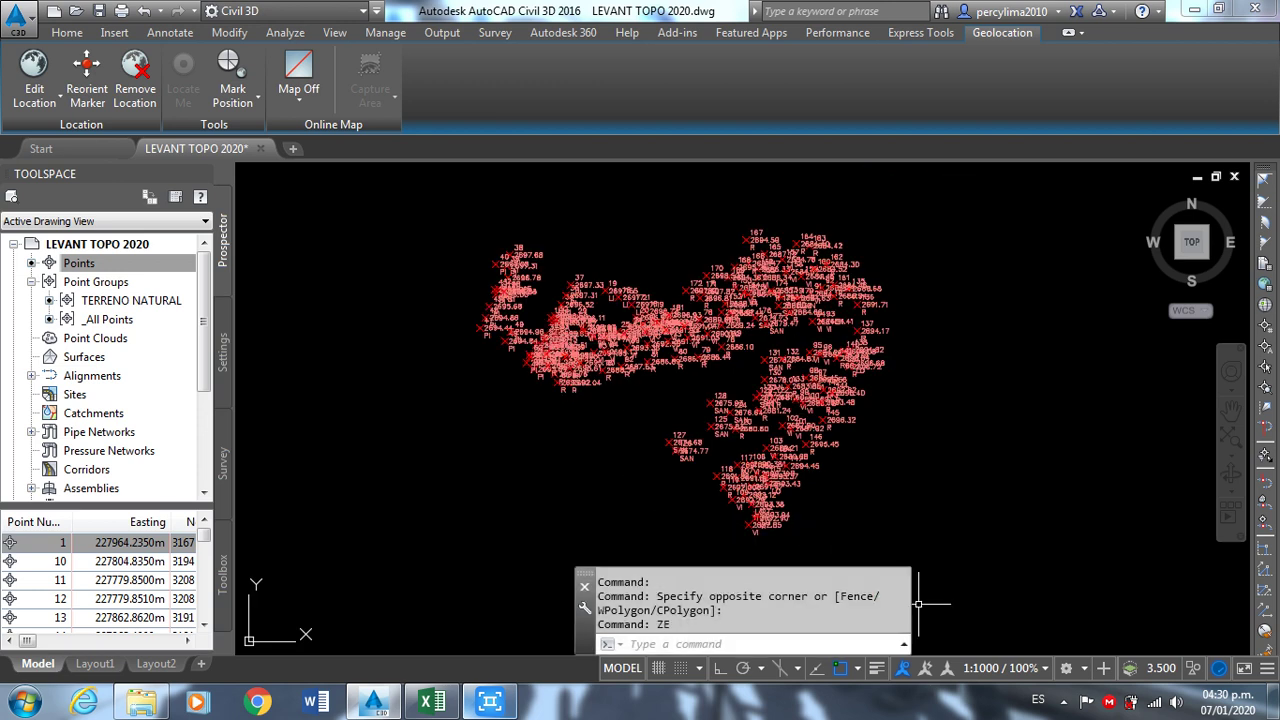
{"action": "scroll", "coordinate": [744, 488], "scroll_direction": "up", "scroll_amount": 4}
{"action": "scroll", "coordinate": [612, 386], "scroll_direction": "down", "scroll_amount": 3}
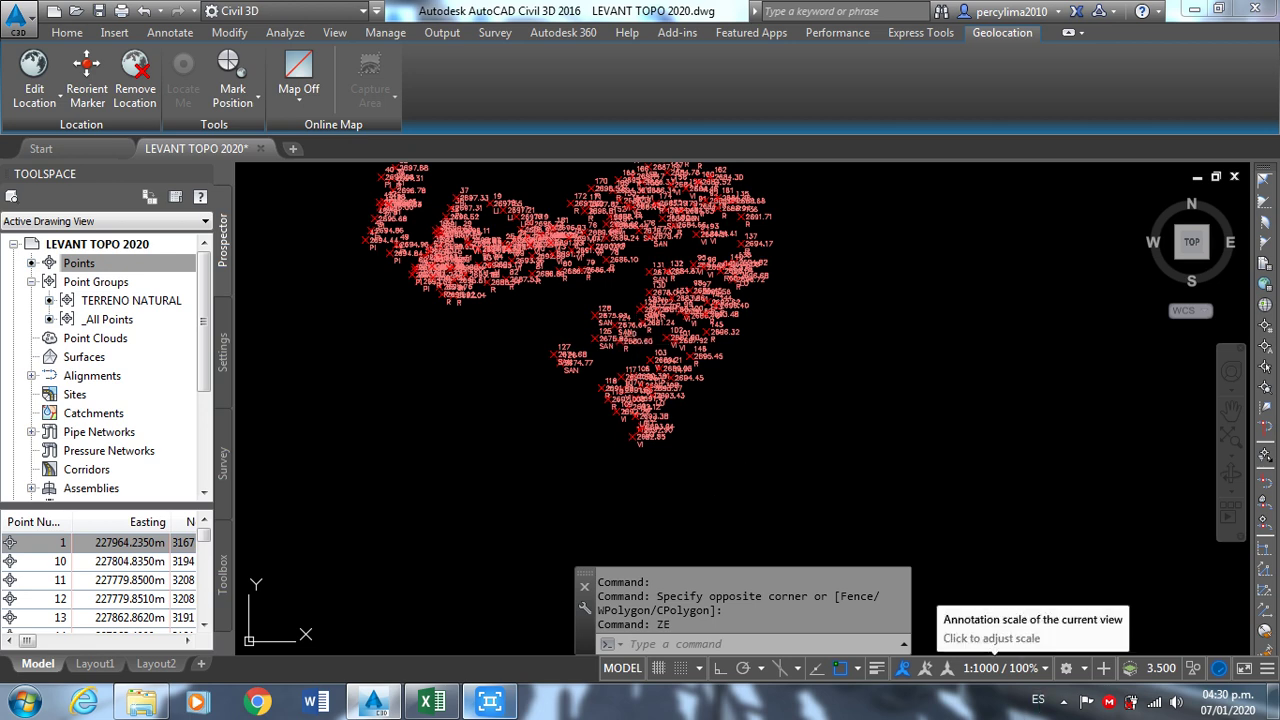
- Change the annotation scale to 1:200 and inspect the smaller point labels
{"action": "left_click", "coordinate": [1000, 668]}
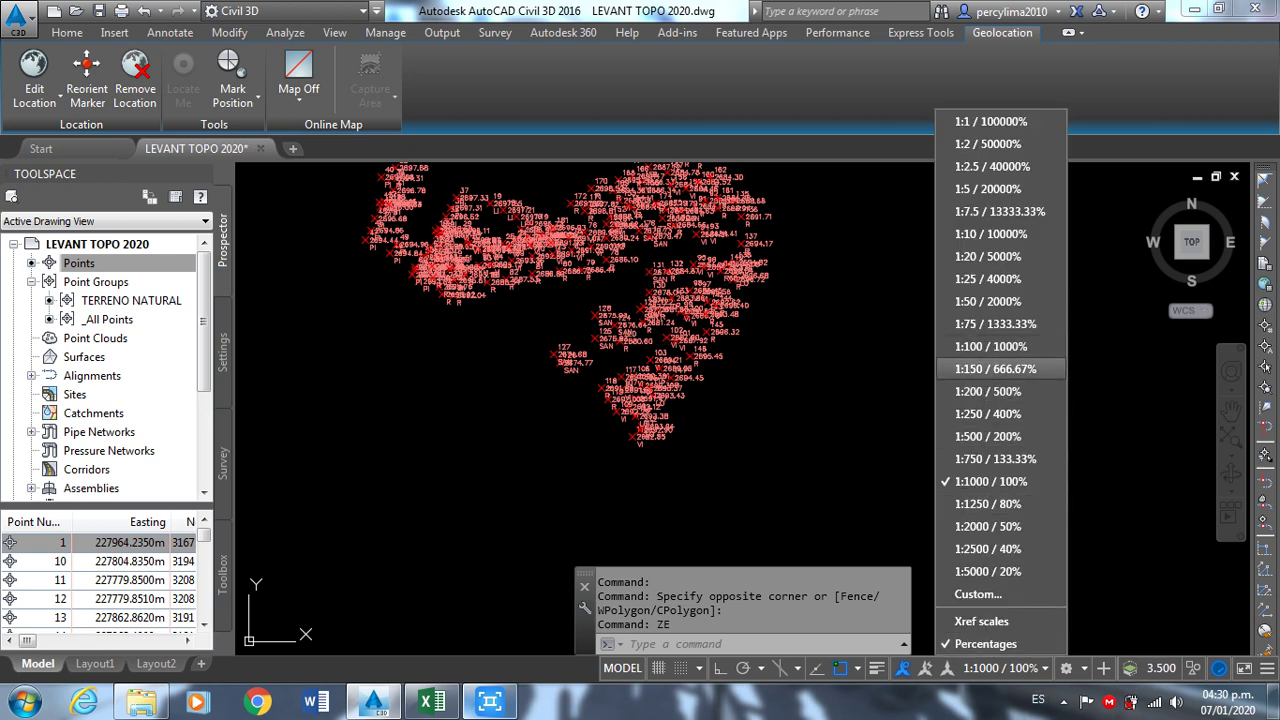
{"action": "left_click", "coordinate": [988, 391]}
{"action": "scroll", "coordinate": [557, 387], "scroll_direction": "up", "scroll_amount": 5}
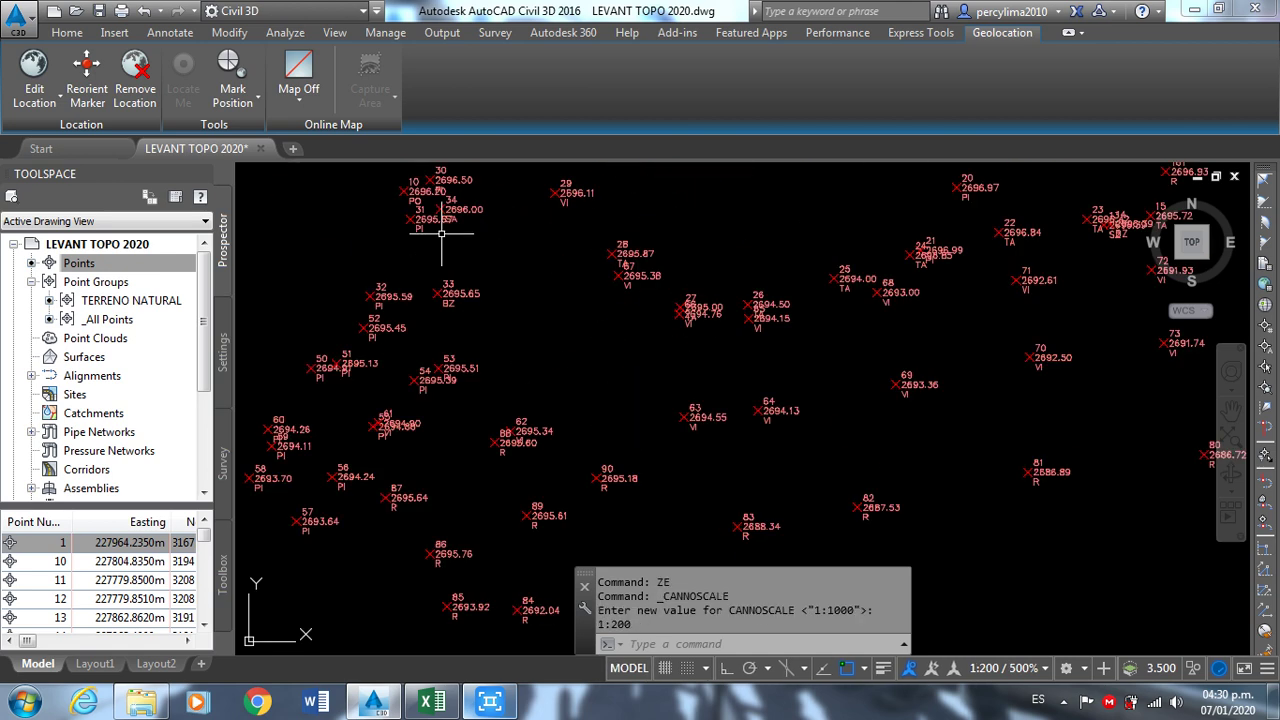
{"action": "scroll", "coordinate": [429, 320], "scroll_direction": "up", "scroll_amount": 3}
{"action": "scroll", "coordinate": [491, 357], "scroll_direction": "down", "scroll_amount": 4}
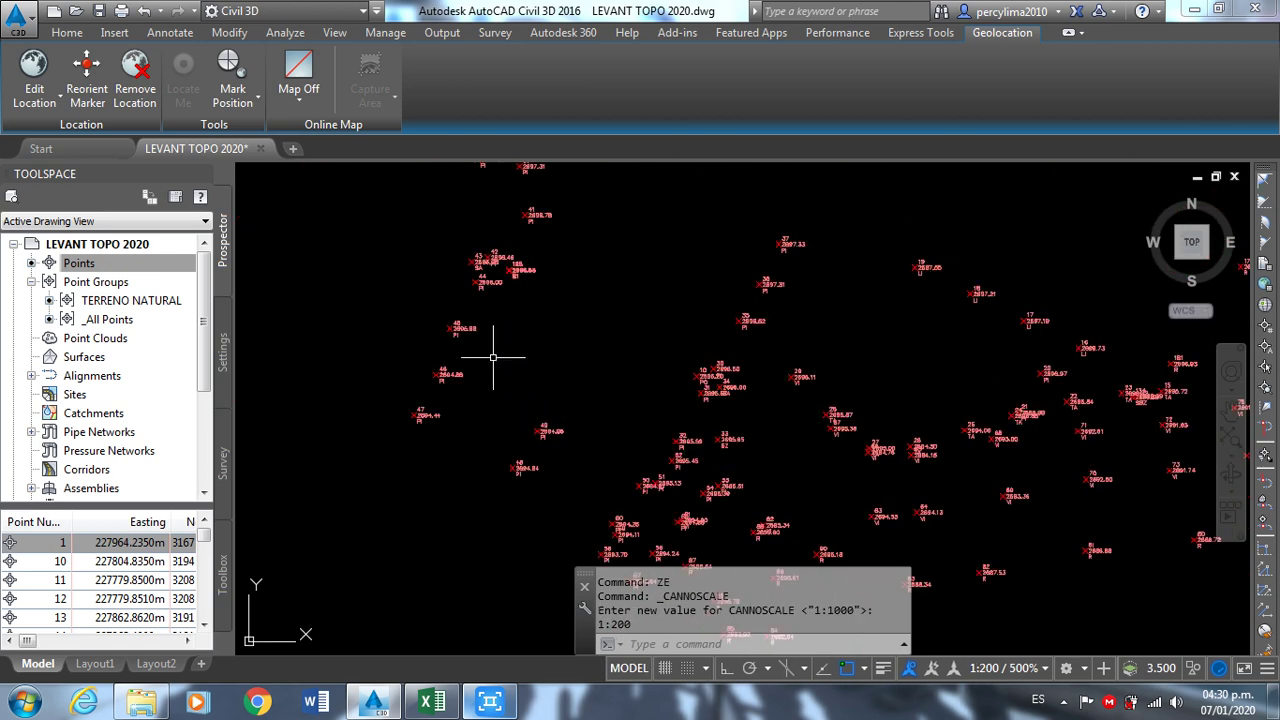
{"action": "scroll", "coordinate": [463, 346], "scroll_direction": "up", "scroll_amount": 3}
{"action": "scroll", "coordinate": [502, 368], "scroll_direction": "down", "scroll_amount": 2}
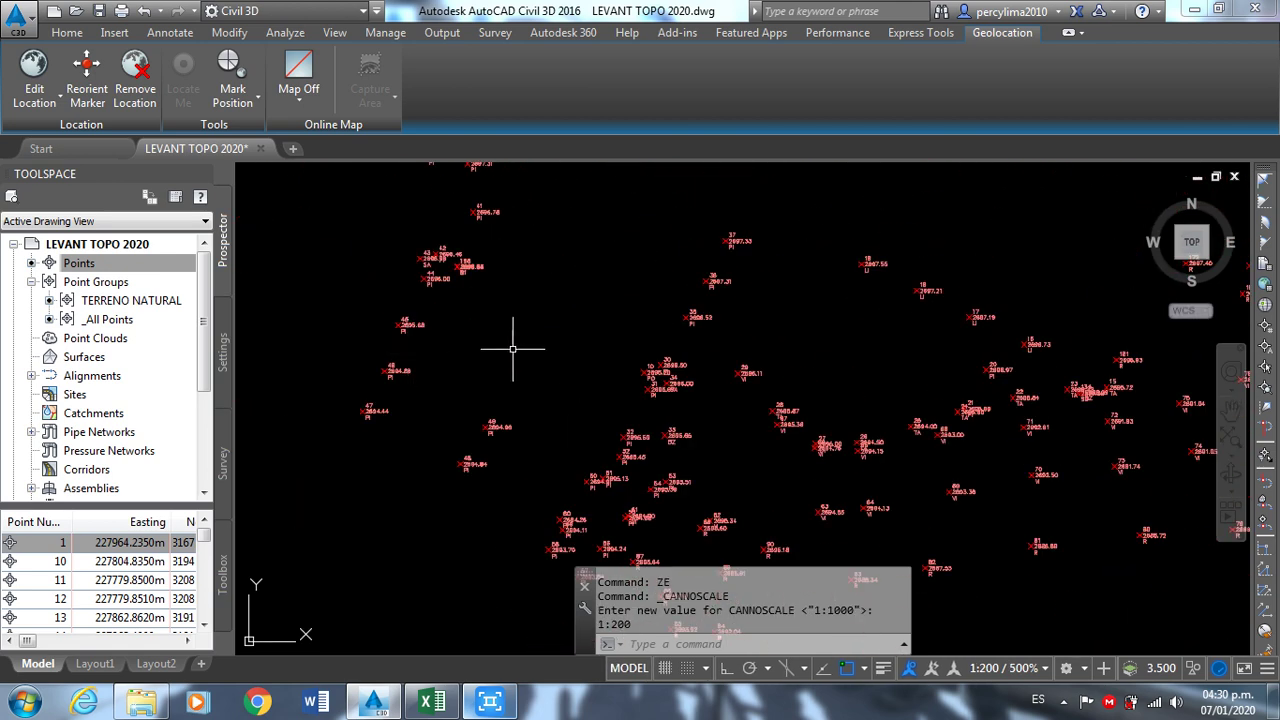
{"action": "scroll", "coordinate": [420, 400], "scroll_direction": "down", "scroll_amount": 2}
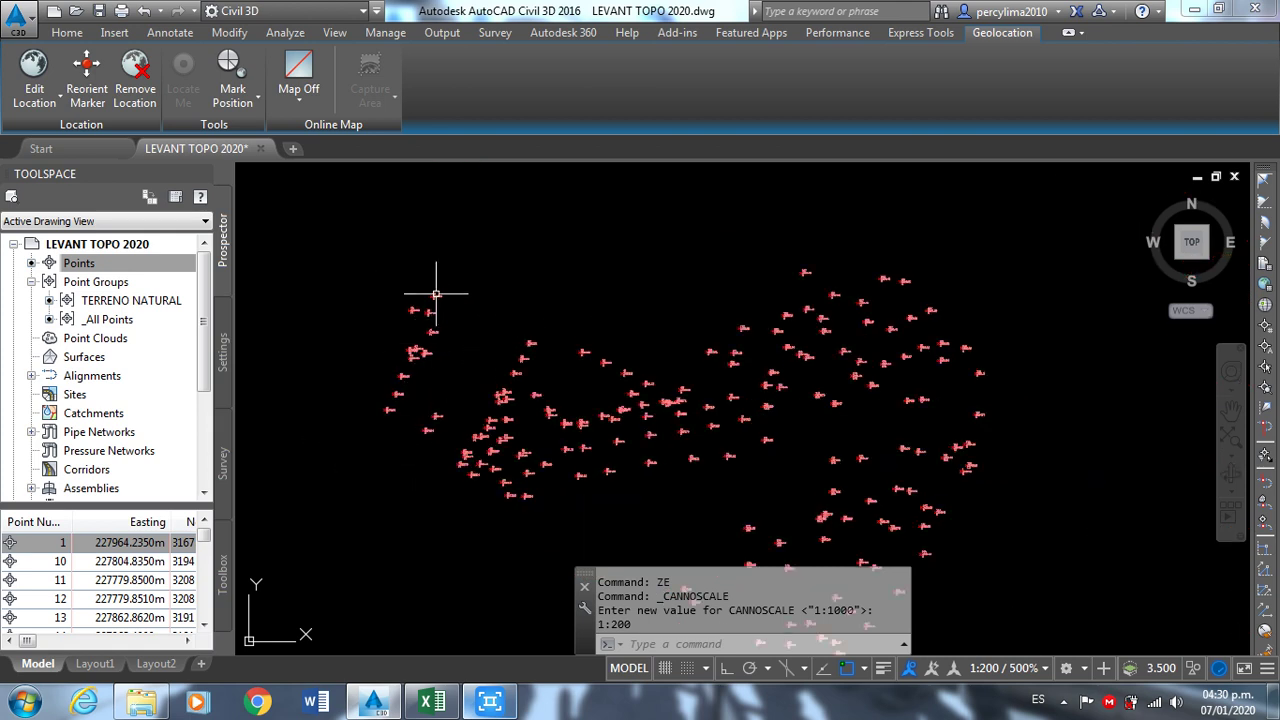
{"action": "middle_click_drag", "start_coordinate": [485, 373], "coordinate": [485, 329]}
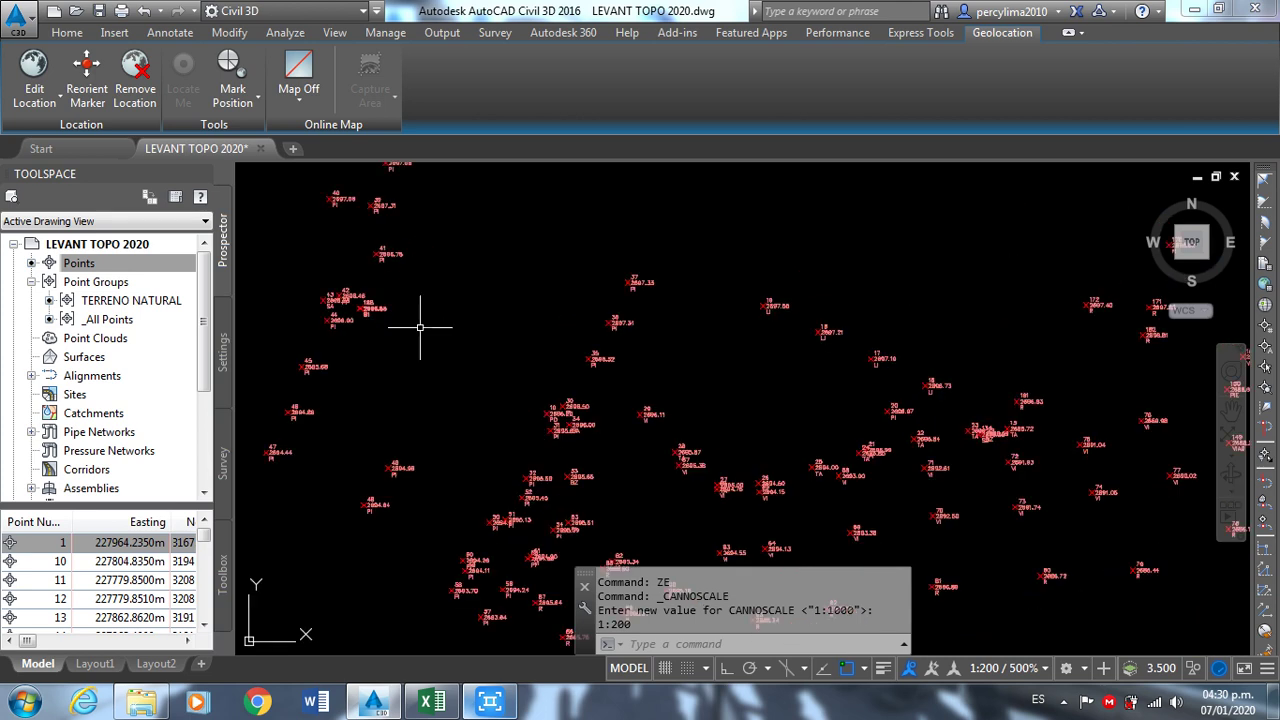
- Show the Map Aerial online map beneath the survey points and zoom around them
{"action": "left_click", "coordinate": [298, 97]}
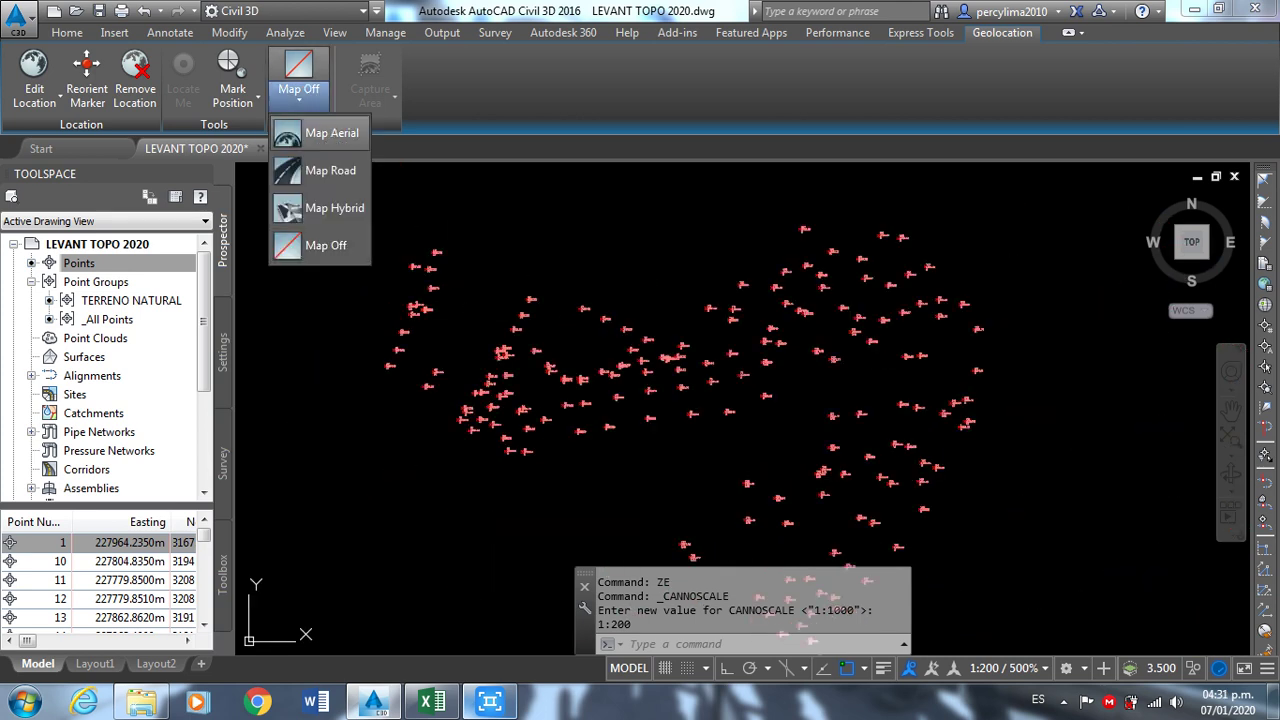
{"action": "left_click", "coordinate": [320, 133]}
{"action": "scroll", "coordinate": [476, 344], "scroll_direction": "down", "scroll_amount": 5}
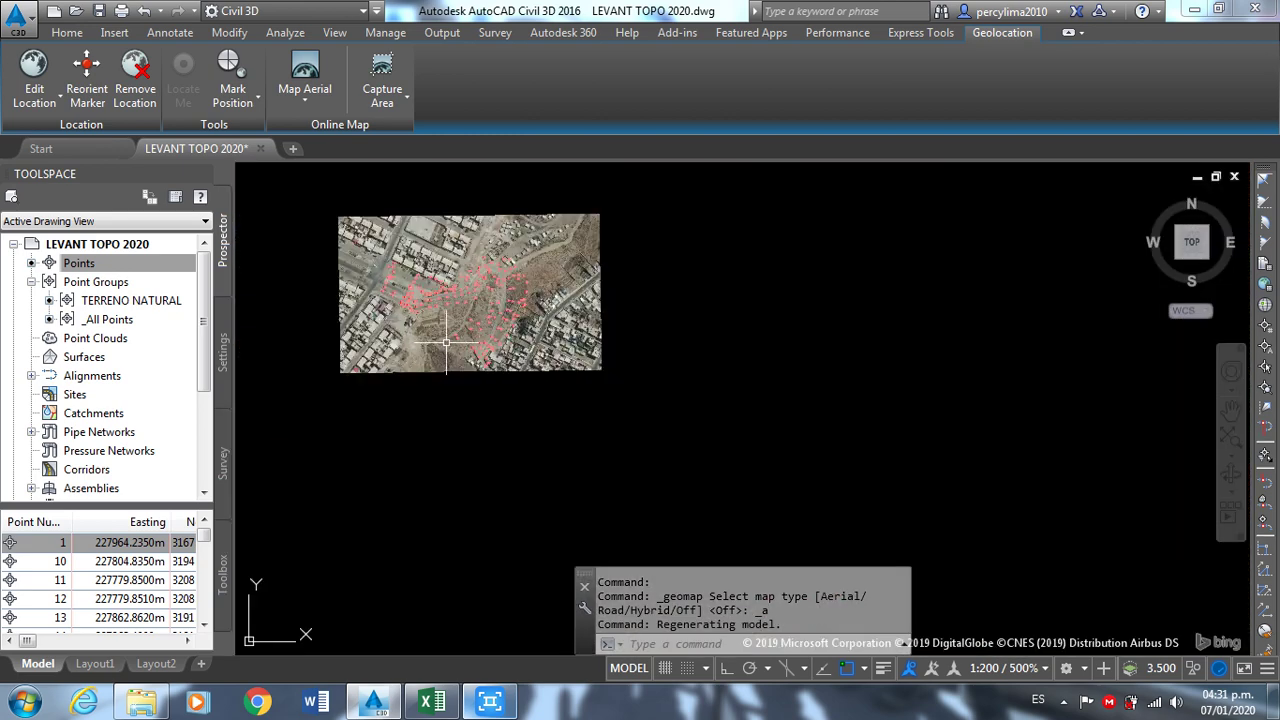
{"action": "scroll", "coordinate": [476, 344], "scroll_direction": "up", "scroll_amount": 4}
{"action": "scroll", "coordinate": [476, 344], "scroll_direction": "up", "scroll_amount": 2}
{"action": "scroll", "coordinate": [476, 344], "scroll_direction": "up", "scroll_amount": 2}
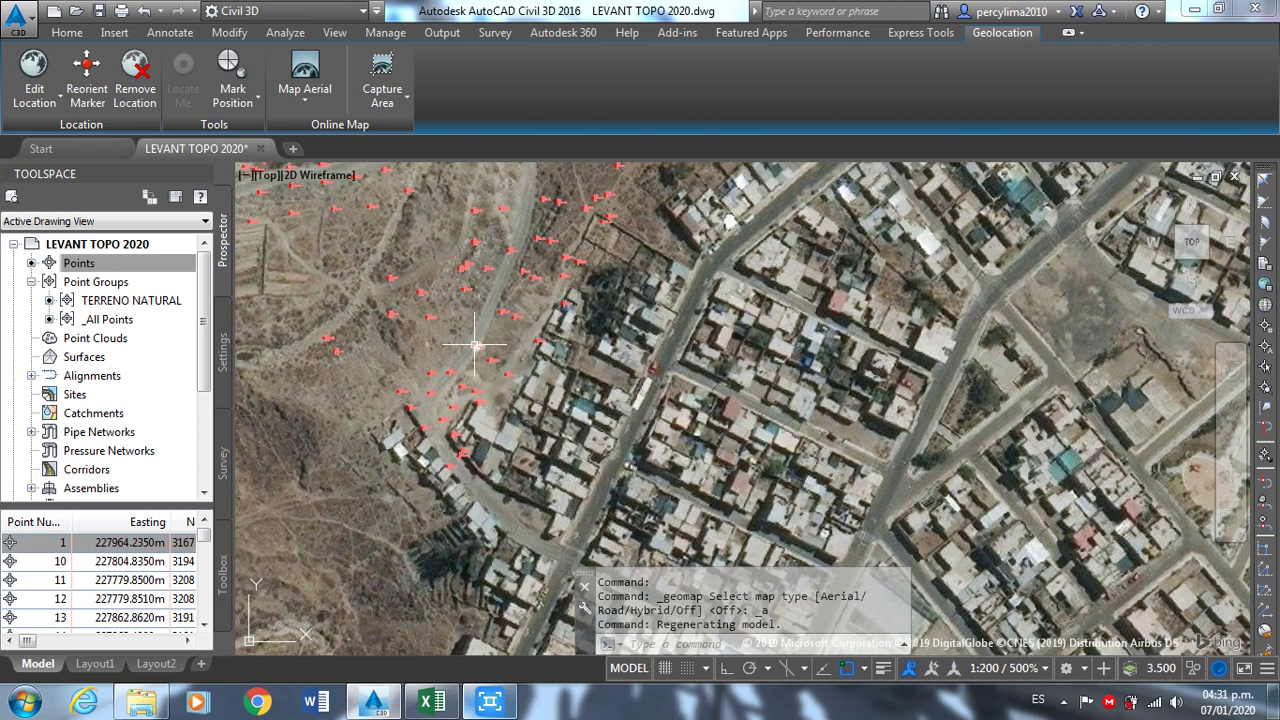
{"action": "scroll", "coordinate": [450, 390], "scroll_direction": "up", "scroll_amount": 2}
{"action": "scroll", "coordinate": [610, 460], "scroll_direction": "down", "scroll_amount": 2}
{"action": "scroll", "coordinate": [600, 445], "scroll_direction": "up", "scroll_amount": 2}
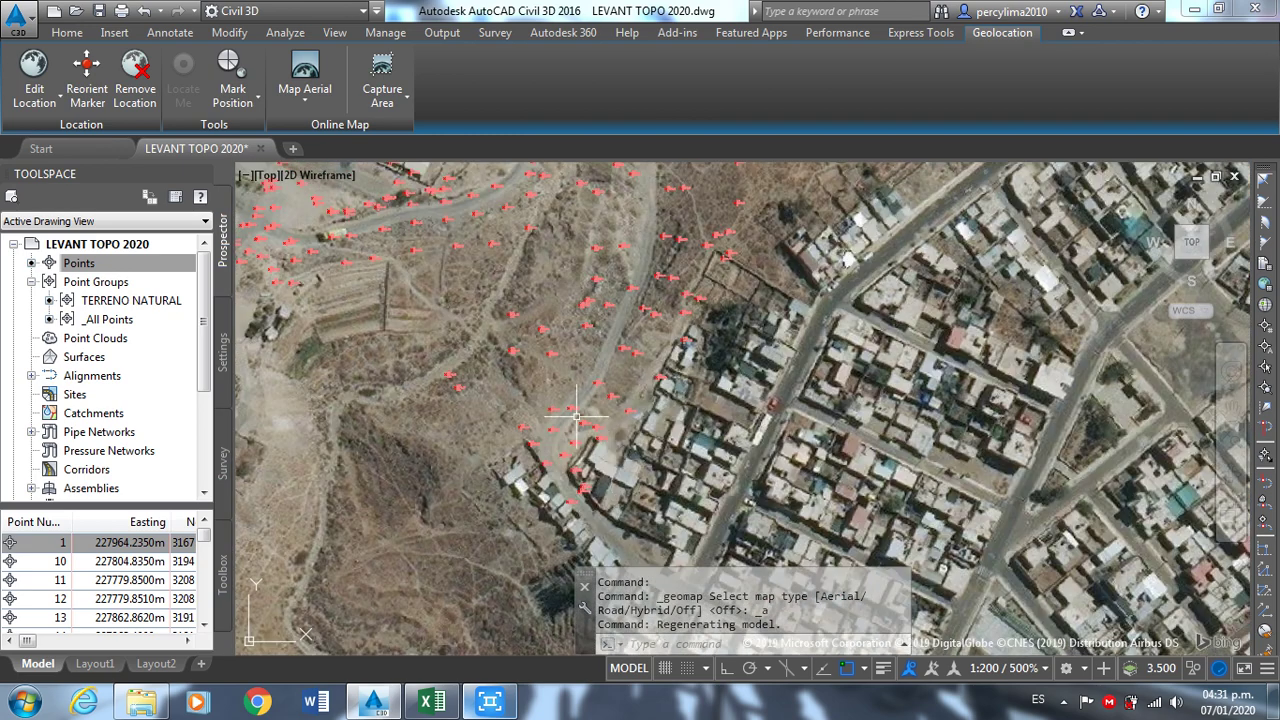
{"action": "scroll", "coordinate": [500, 335], "scroll_direction": "down", "scroll_amount": 2}
{"action": "scroll", "coordinate": [441, 313], "scroll_direction": "up", "scroll_amount": 3}
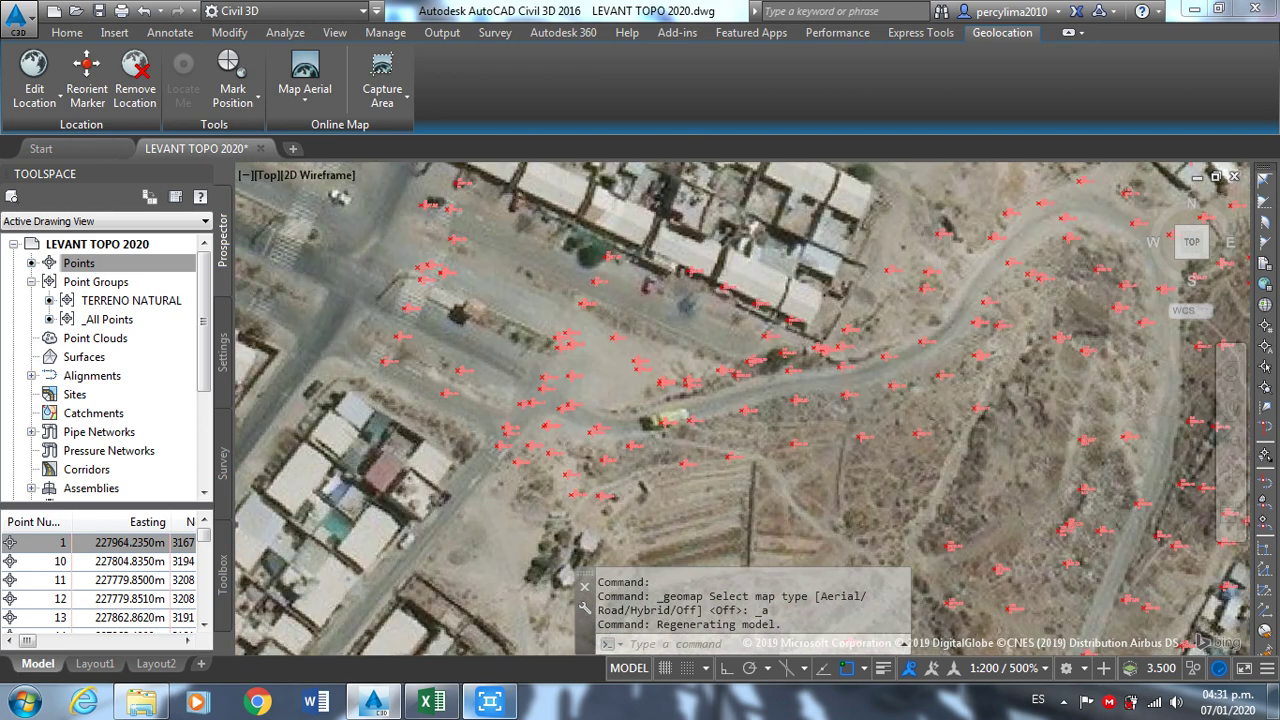
{"action": "scroll", "coordinate": [520, 305], "scroll_direction": "down", "scroll_amount": 3}
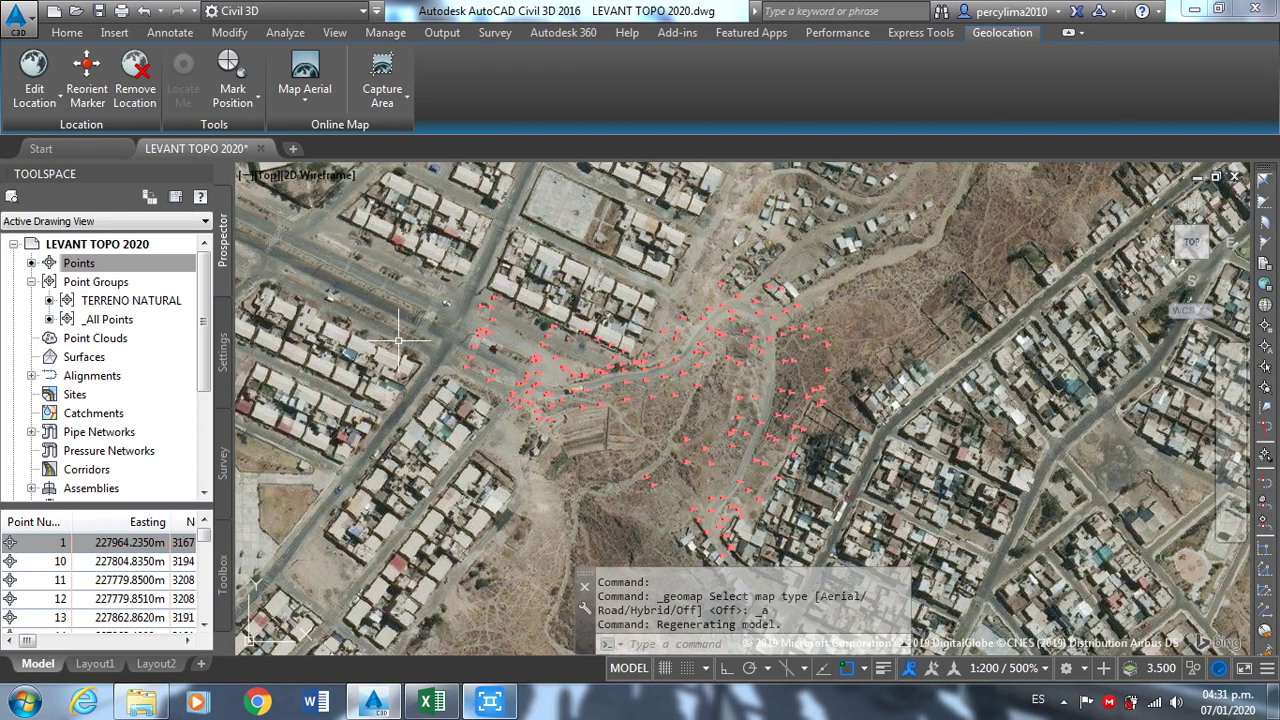
{"action": "scroll", "coordinate": [399, 341], "scroll_direction": "up", "scroll_amount": 3}
{"action": "scroll", "coordinate": [565, 395], "scroll_direction": "down", "scroll_amount": 3}
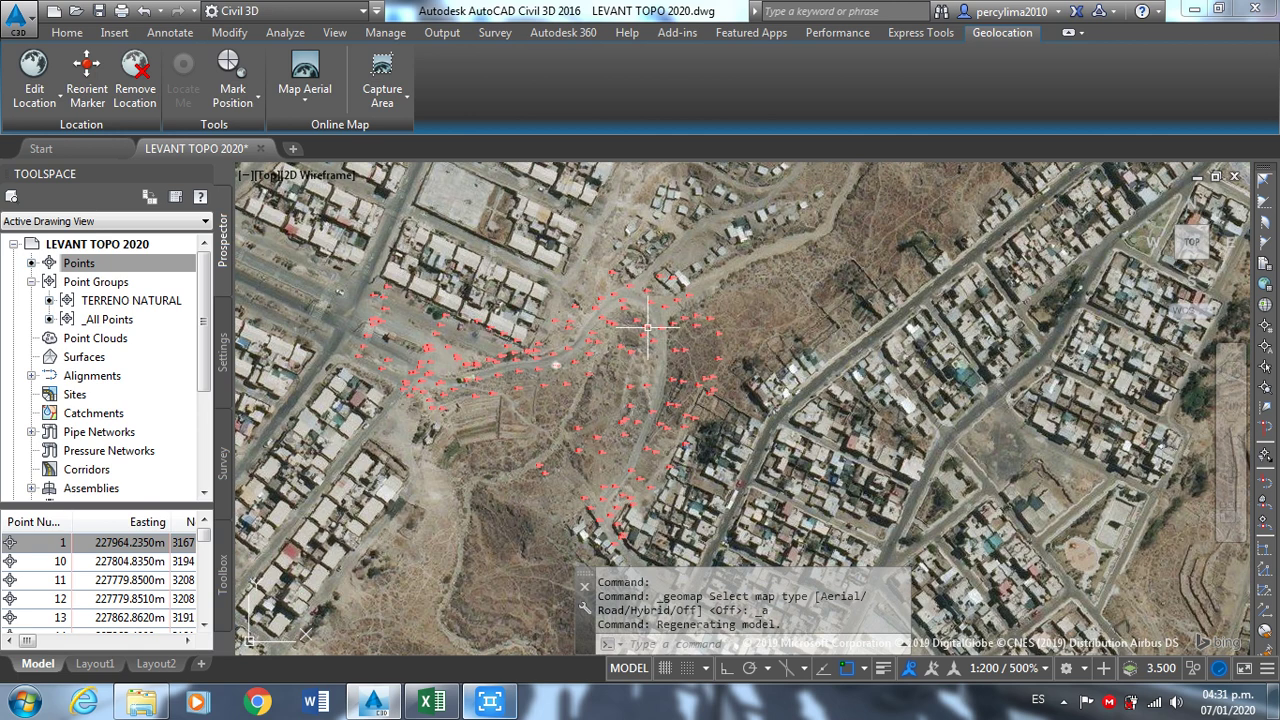
{"action": "scroll", "coordinate": [493, 335], "scroll_direction": "down", "scroll_amount": 2}
{"action": "scroll", "coordinate": [598, 436], "scroll_direction": "up", "scroll_amount": 2}
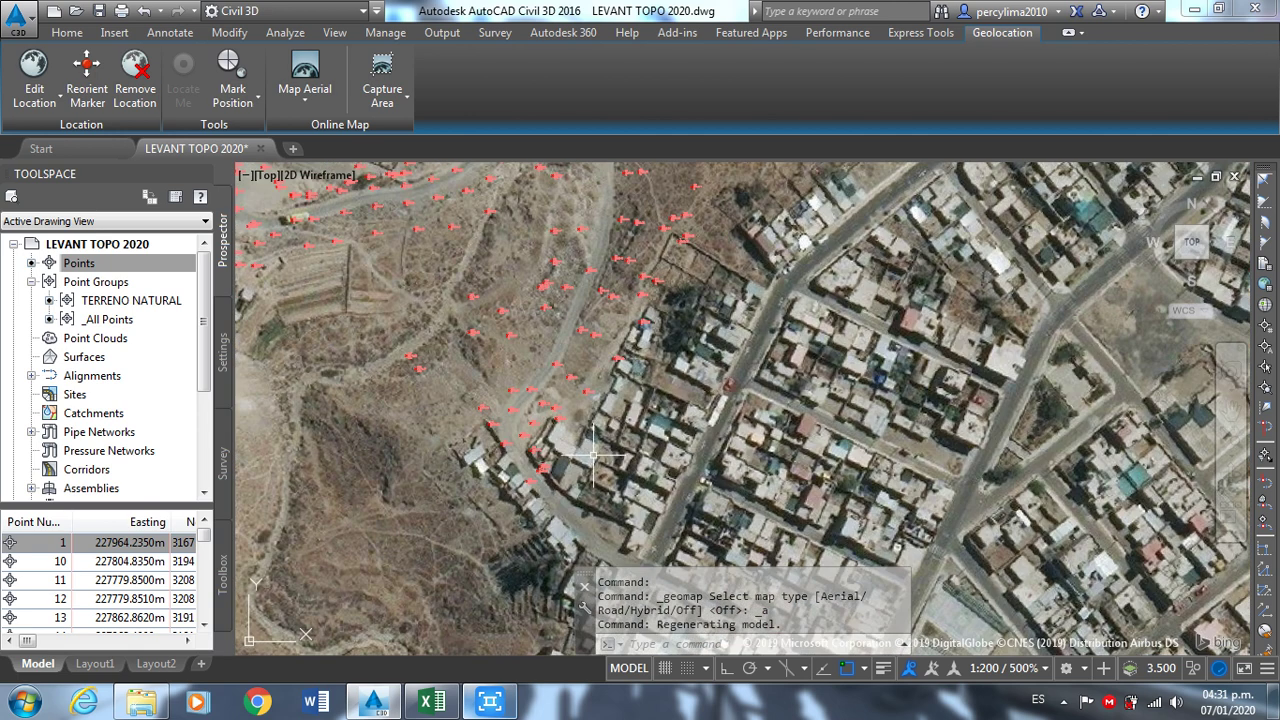
{"action": "scroll", "coordinate": [470, 350], "scroll_direction": "down", "scroll_amount": 2}
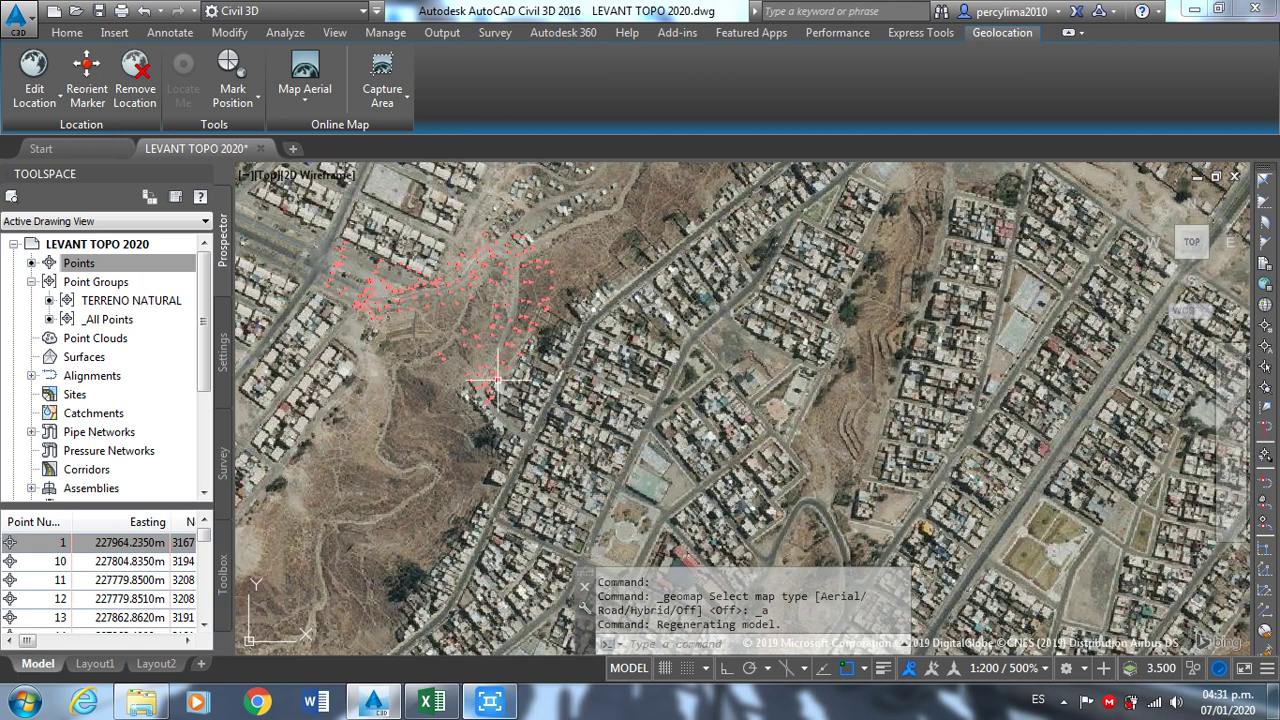
{"action": "scroll", "coordinate": [540, 420], "scroll_direction": "up", "scroll_amount": 2}
{"action": "scroll", "coordinate": [530, 455], "scroll_direction": "down", "scroll_amount": 2}
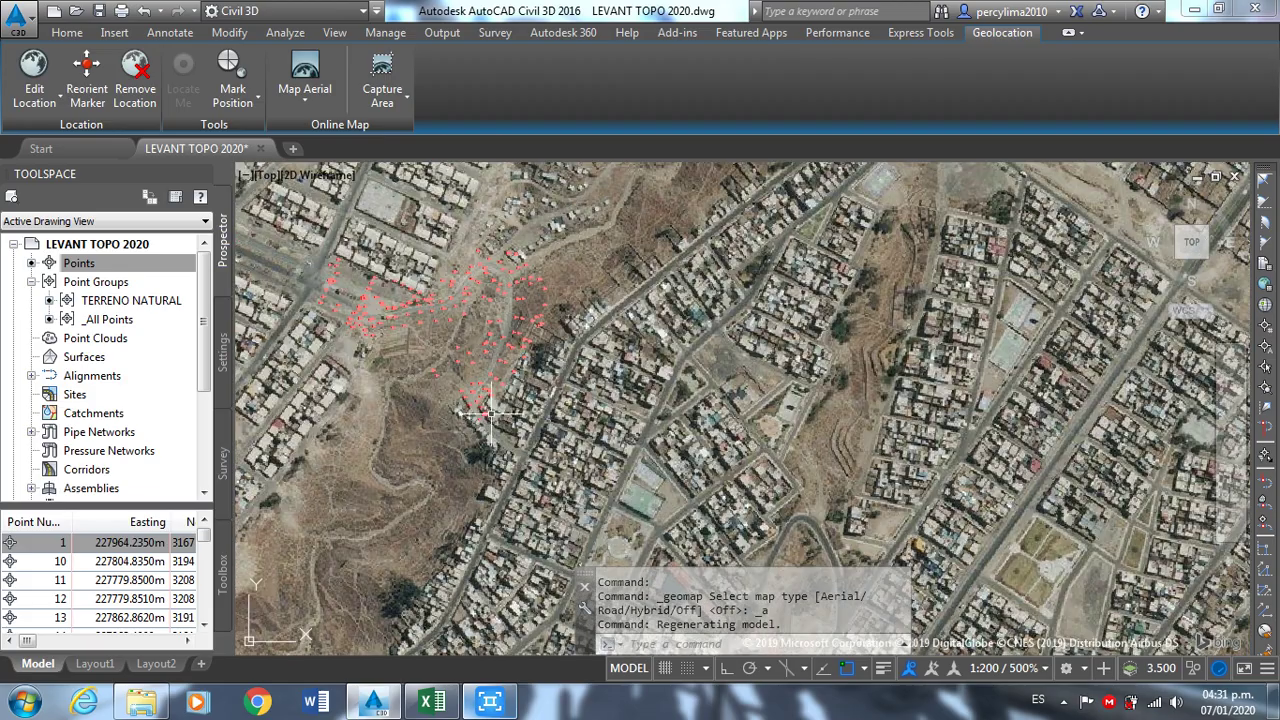
{"action": "scroll", "coordinate": [520, 440], "scroll_direction": "up", "scroll_amount": 3}
{"action": "scroll", "coordinate": [500, 430], "scroll_direction": "up", "scroll_amount": 1}
{"action": "scroll", "coordinate": [560, 458], "scroll_direction": "down", "scroll_amount": 3}
{"action": "scroll", "coordinate": [560, 457], "scroll_direction": "up", "scroll_amount": 3}
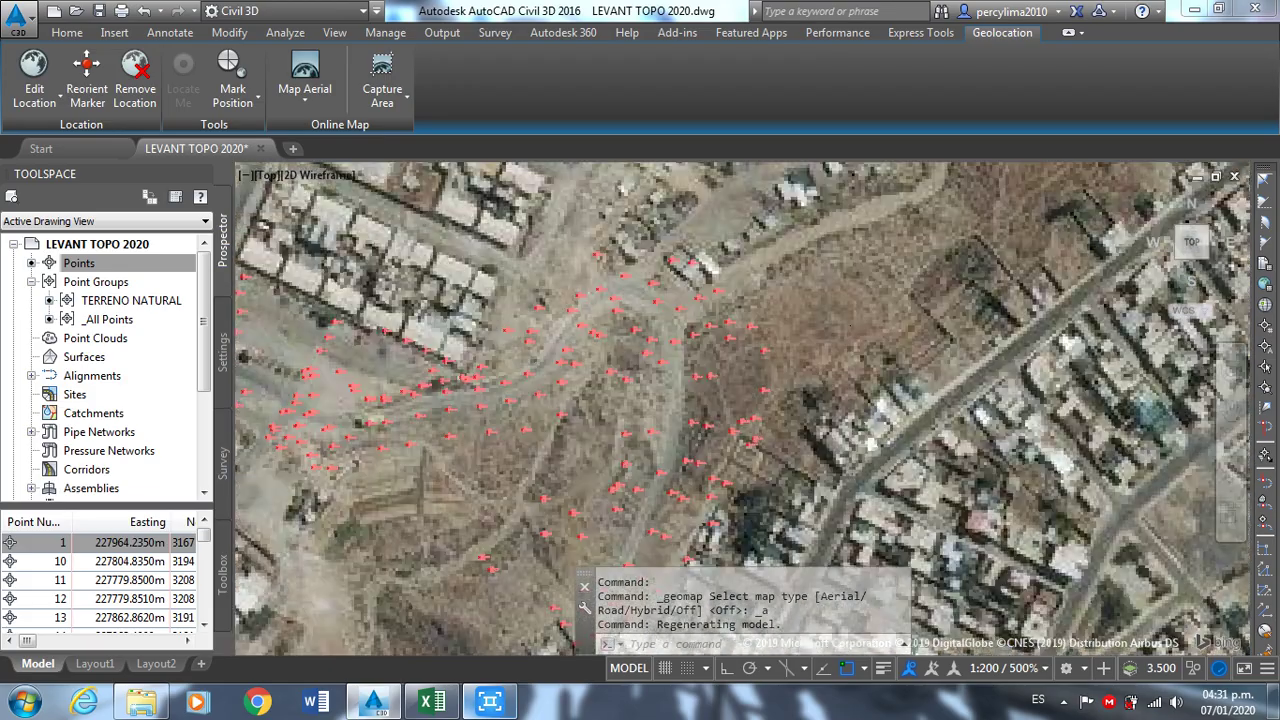
{"action": "scroll", "coordinate": [560, 457], "scroll_direction": "up", "scroll_amount": 3}
{"action": "scroll", "coordinate": [765, 248], "scroll_direction": "up", "scroll_amount": 3}
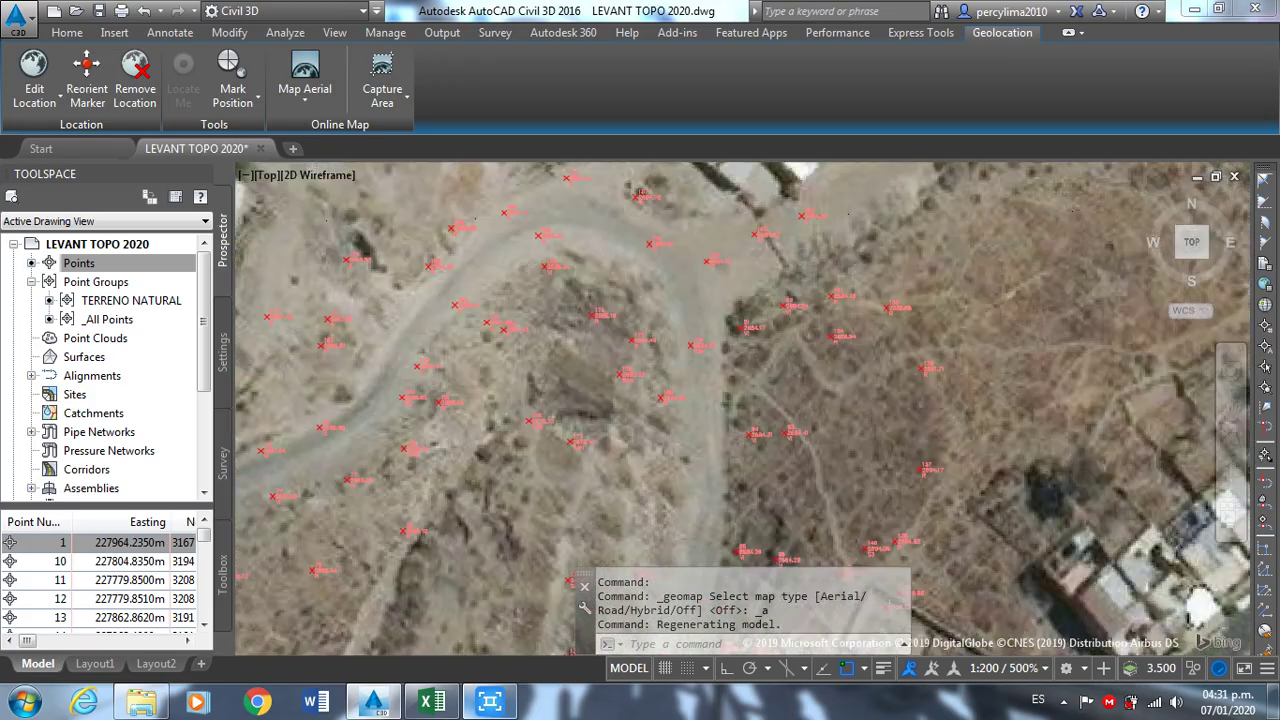
{"action": "scroll", "coordinate": [811, 219], "scroll_direction": "up", "scroll_amount": 3}
{"action": "scroll", "coordinate": [811, 219], "scroll_direction": "down", "scroll_amount": 5}
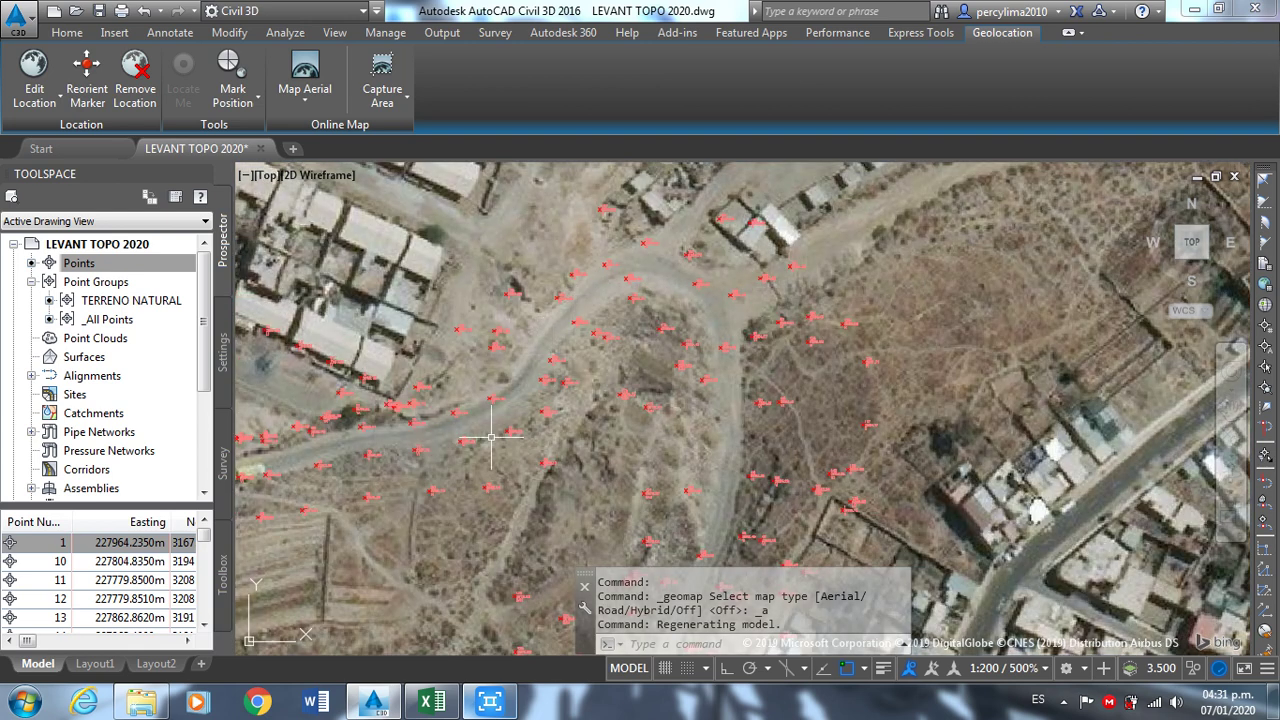
{"action": "scroll", "coordinate": [491, 437], "scroll_direction": "up", "scroll_amount": 5}
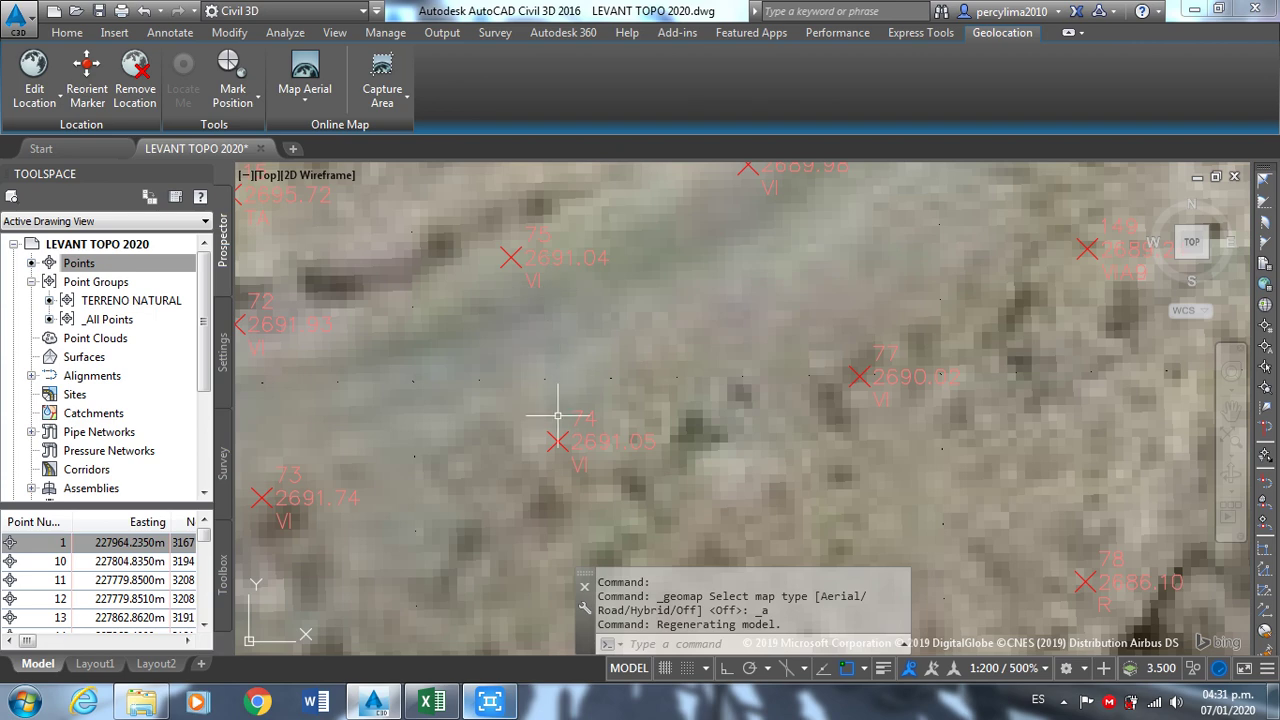
{"action": "scroll", "coordinate": [580, 428], "scroll_direction": "down", "scroll_amount": 5}
{"action": "scroll", "coordinate": [643, 399], "scroll_direction": "down", "scroll_amount": 5}
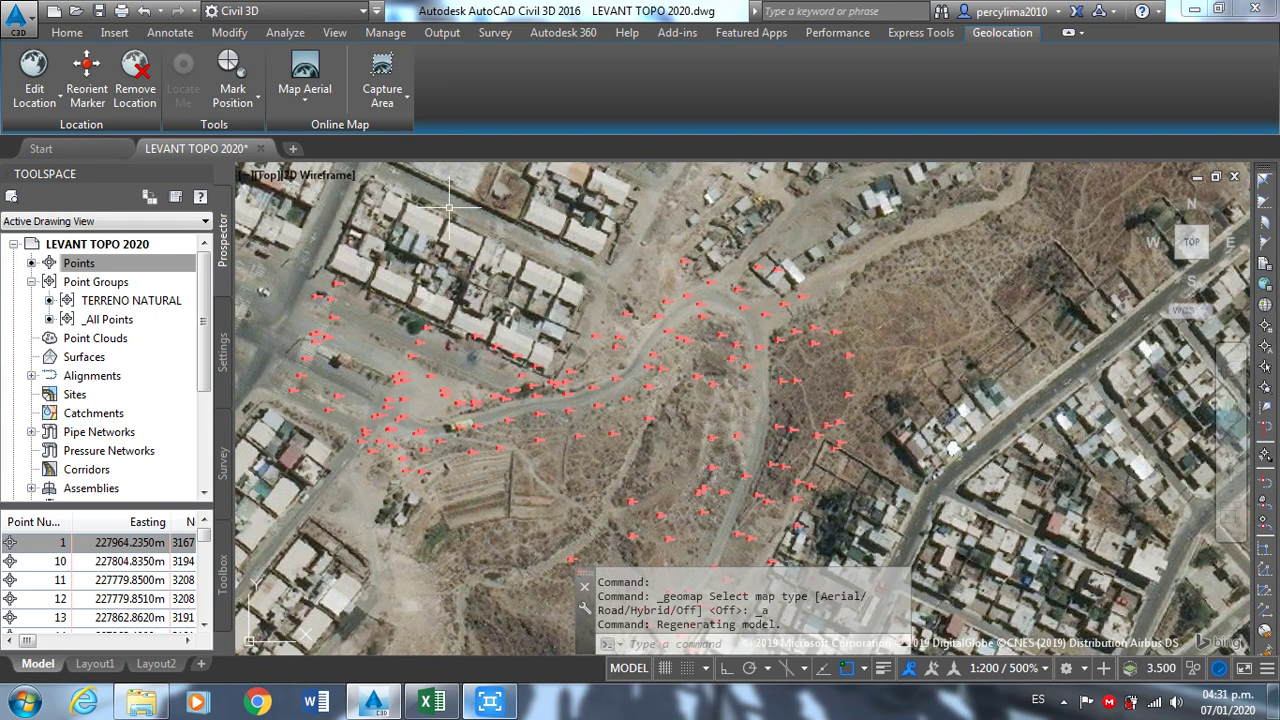
{"action": "scroll", "coordinate": [447, 303], "scroll_direction": "down", "scroll_amount": 2}
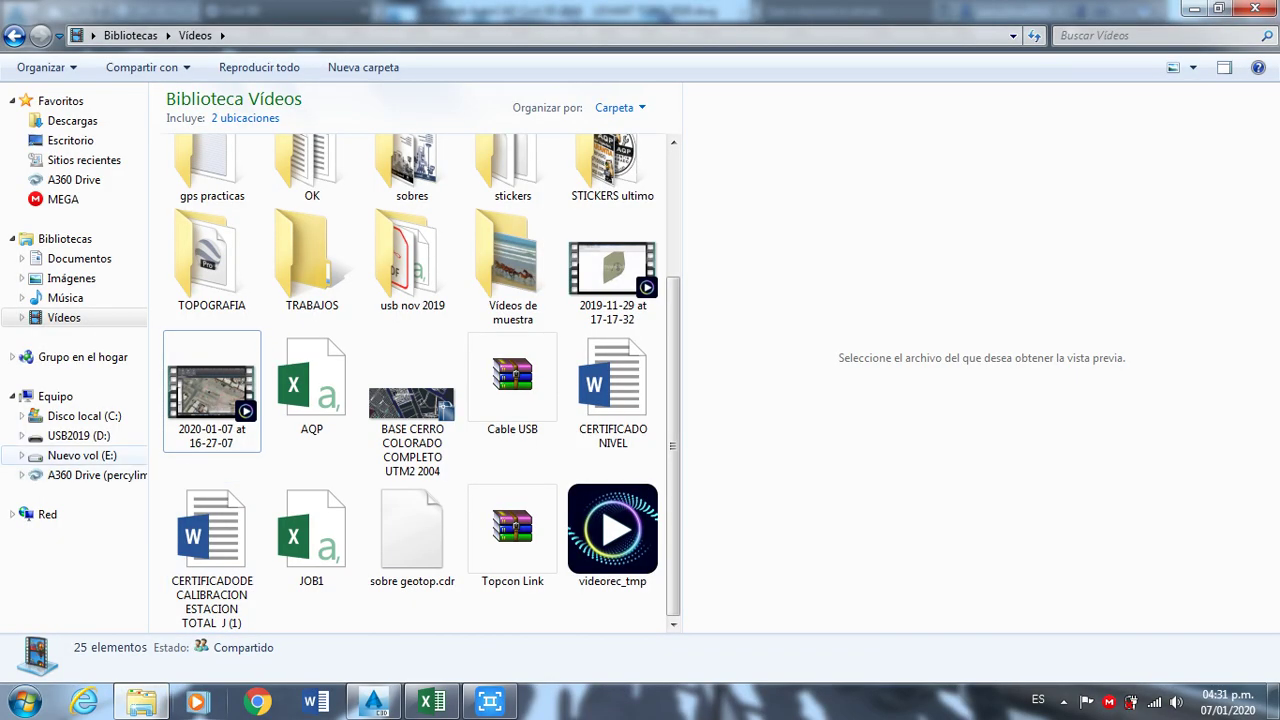
- Locate the Geolocation Online Maps hotfix file in the bolaños plantilla folder on Nuevo vol (E:)
{"action": "left_click", "coordinate": [82, 455]}
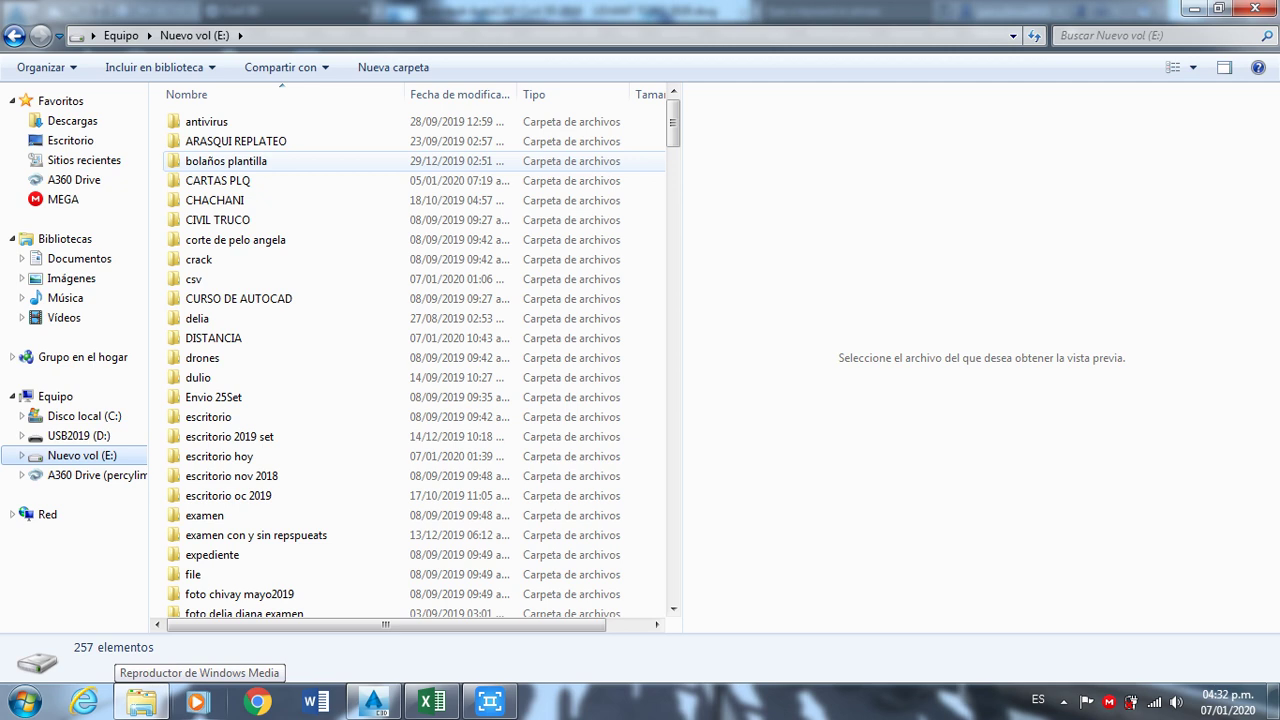
{"action": "double_click", "coordinate": [225, 161]}
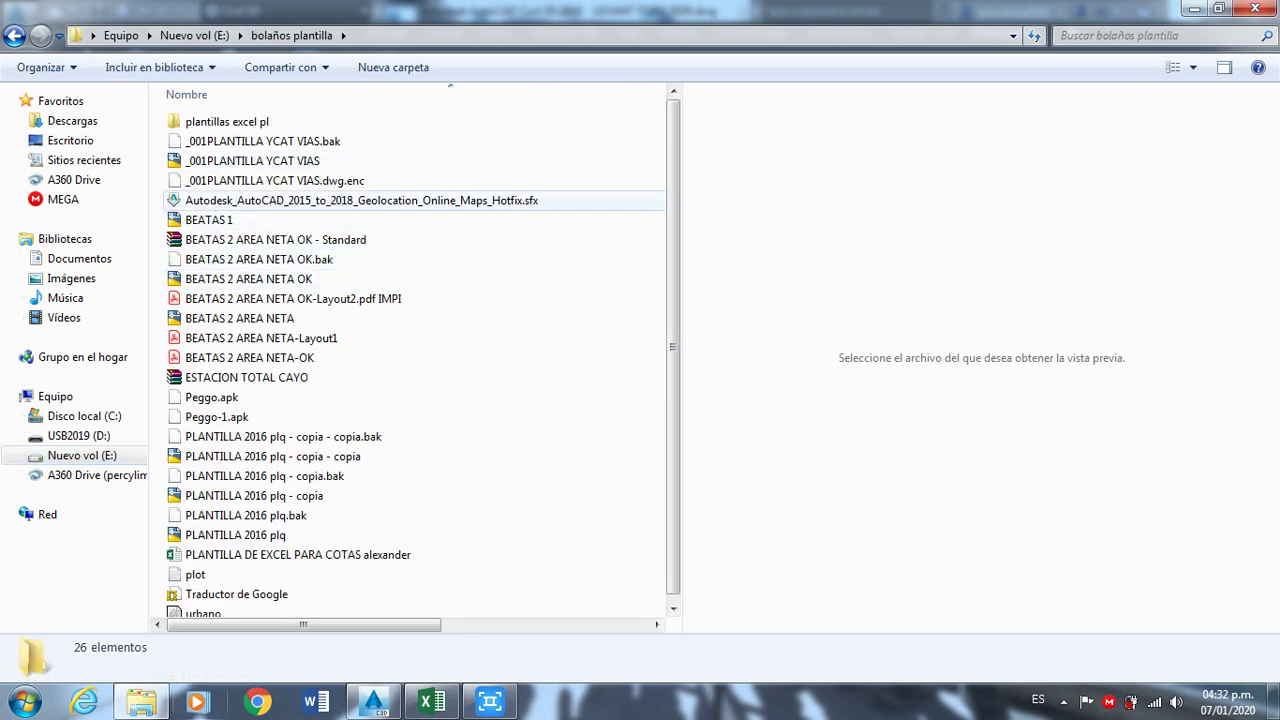
{"action": "left_click", "coordinate": [290, 201]}
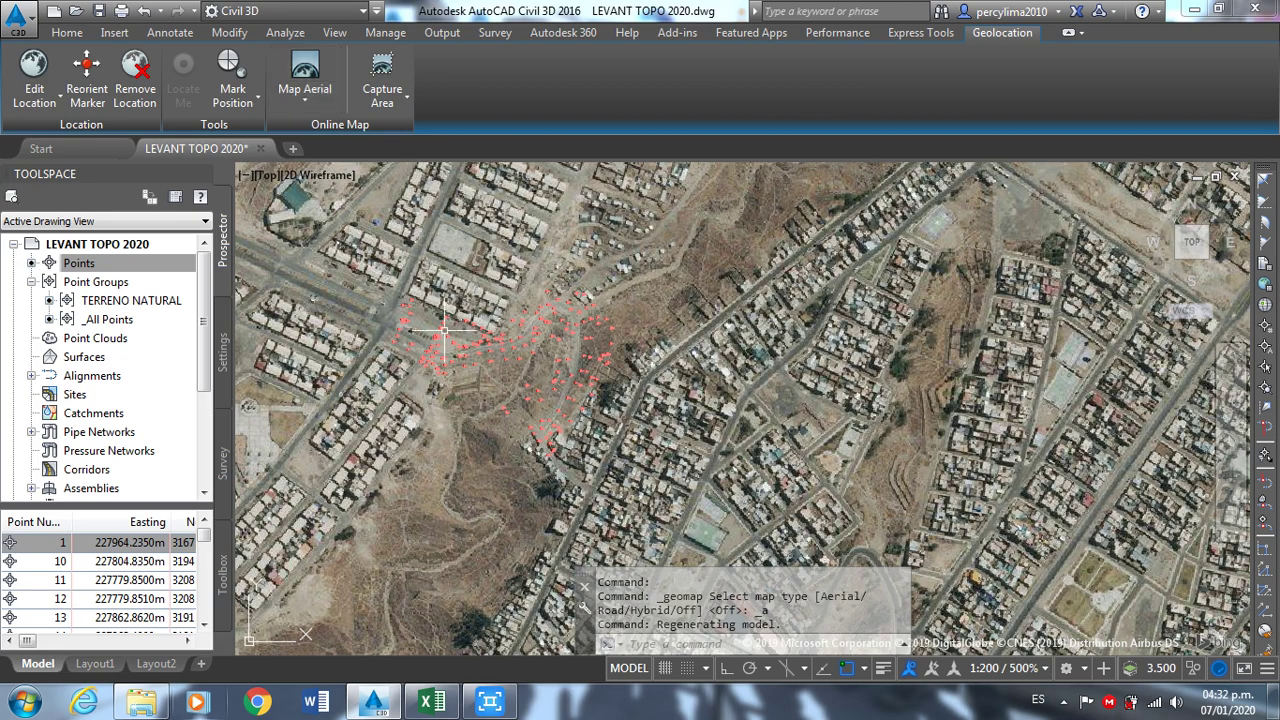
- Zoom around the survey points, then display the taskbar's hidden notification icons
{"action": "scroll", "coordinate": [443, 330], "scroll_direction": "down", "scroll_amount": 2}
{"action": "scroll", "coordinate": [438, 325], "scroll_direction": "up", "scroll_amount": 1}
{"action": "scroll", "coordinate": [435, 322], "scroll_direction": "up", "scroll_amount": 1}
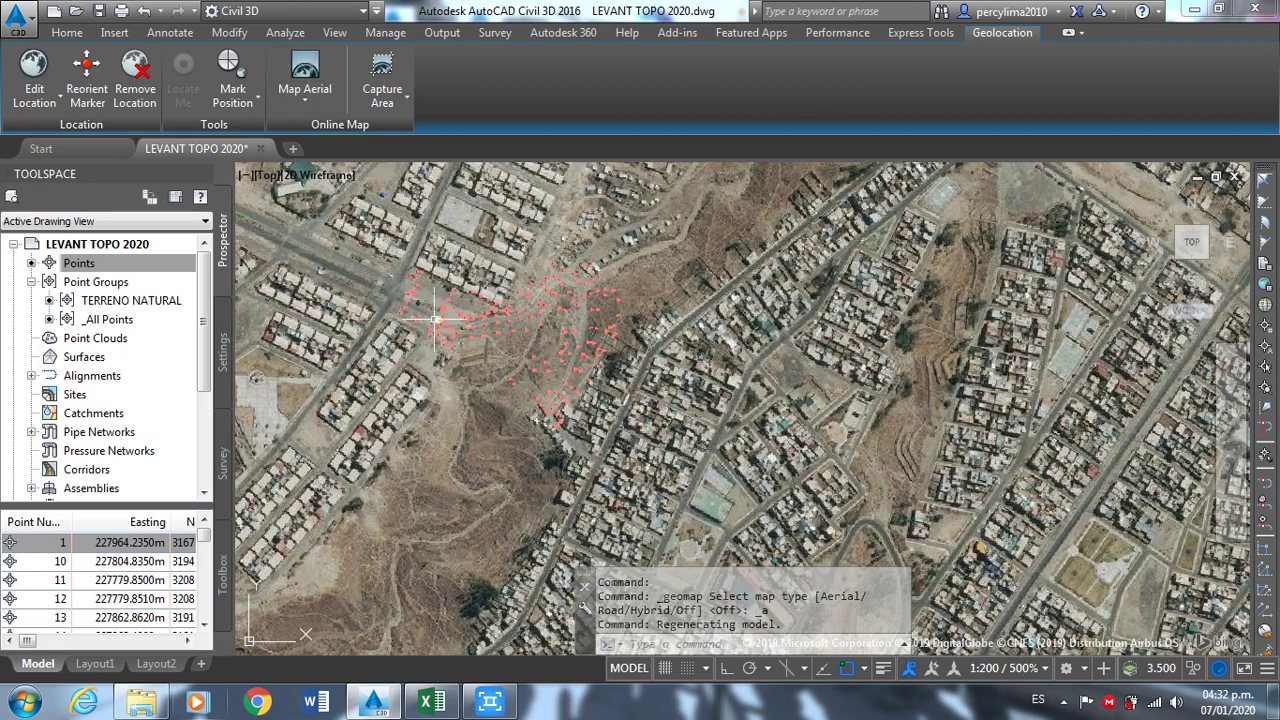
{"action": "scroll", "coordinate": [436, 320], "scroll_direction": "up", "scroll_amount": 2}
{"action": "scroll", "coordinate": [436, 390], "scroll_direction": "down", "scroll_amount": 2}
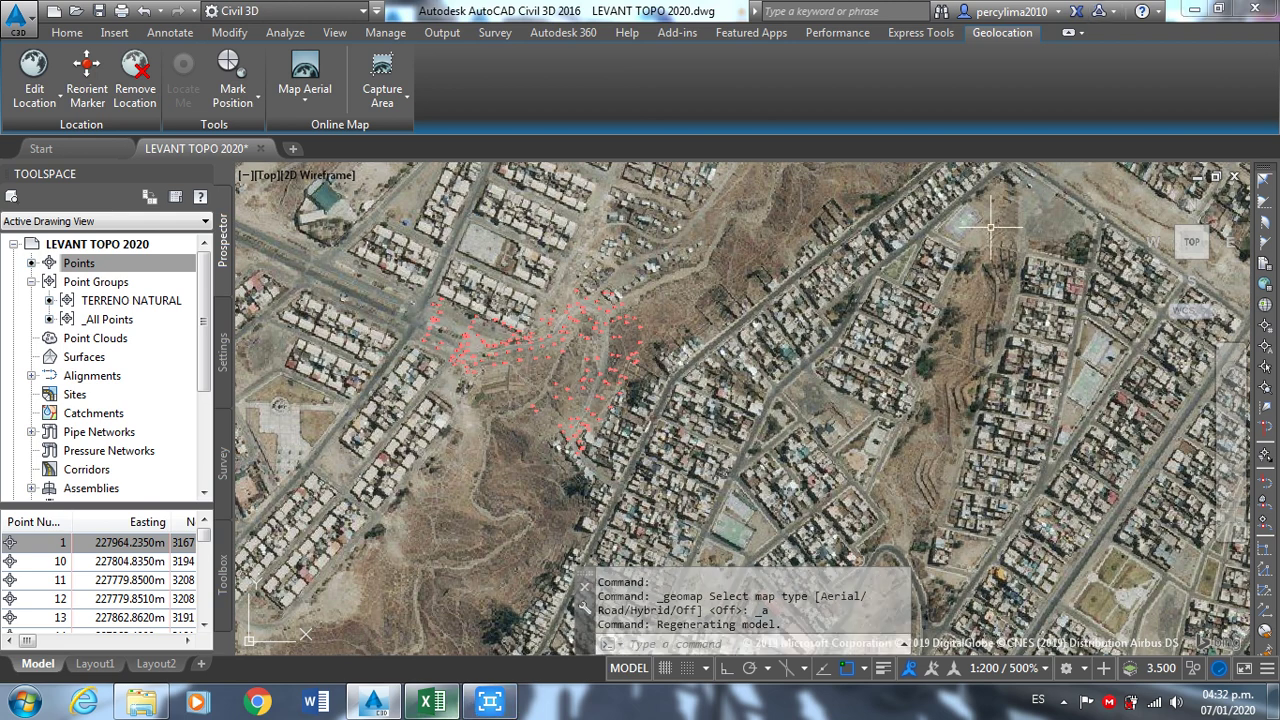
{"action": "left_click", "coordinate": [1063, 702]}
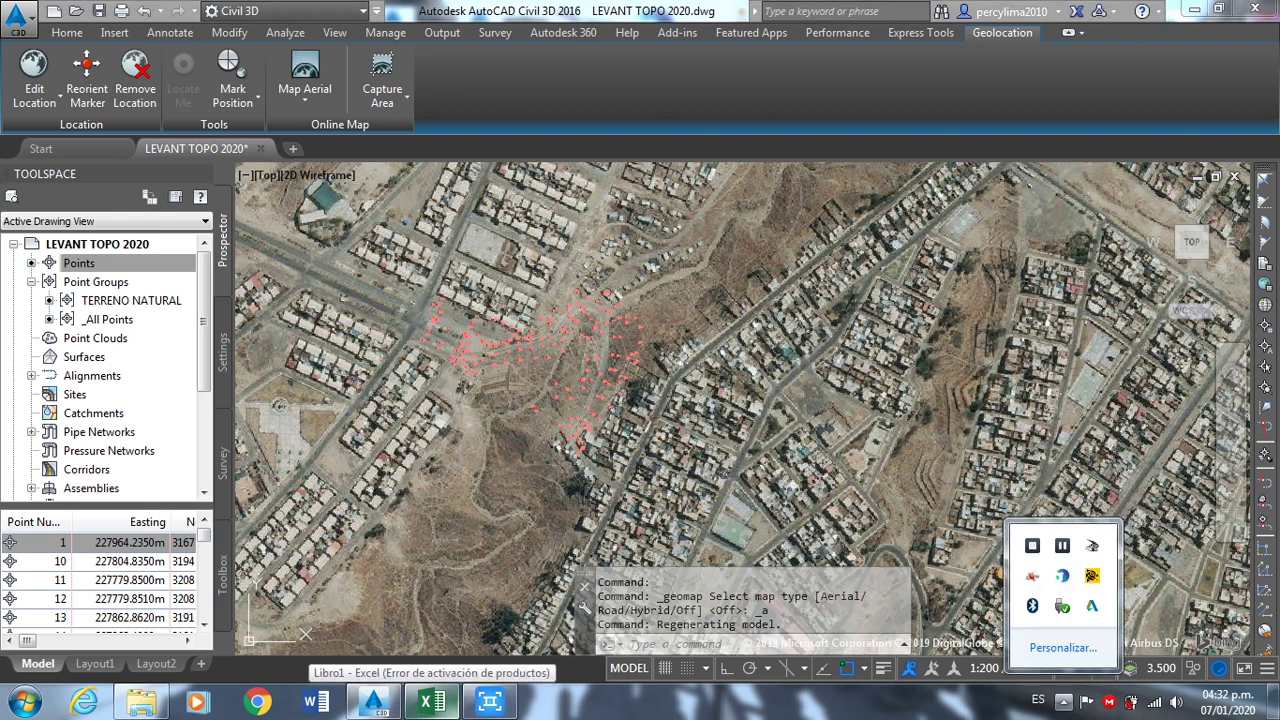